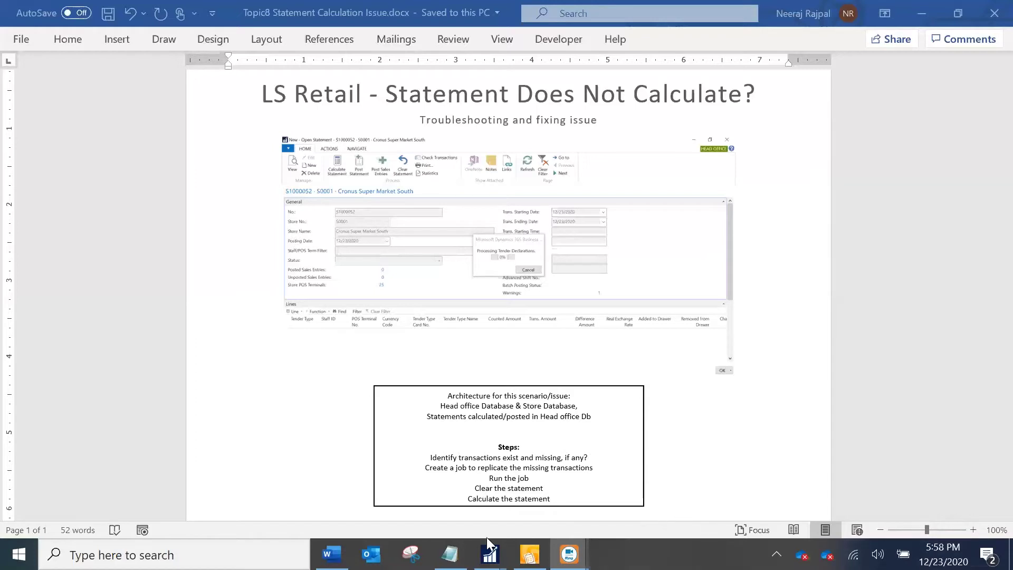
Calculate statement S1000052 for store S0001 dated 12/23/2020, which still returns no lines
mouse_move(489, 551)
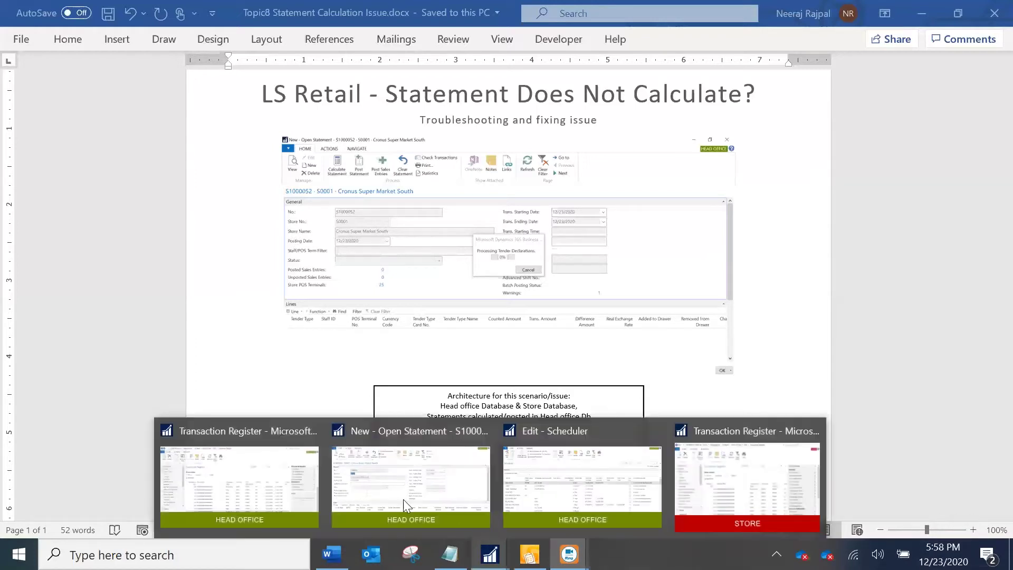
mouse_move(312, 473)
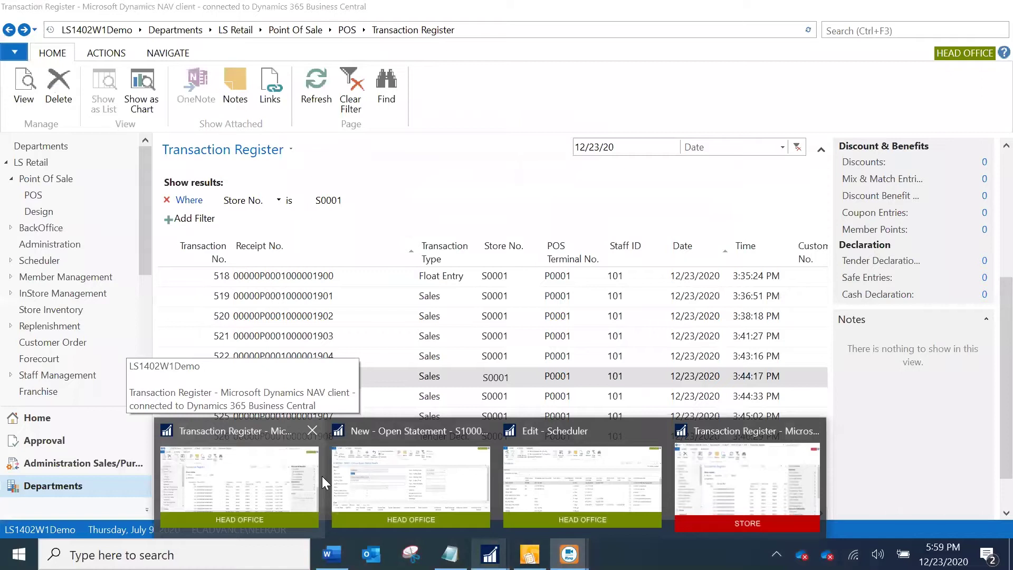
click(348, 478)
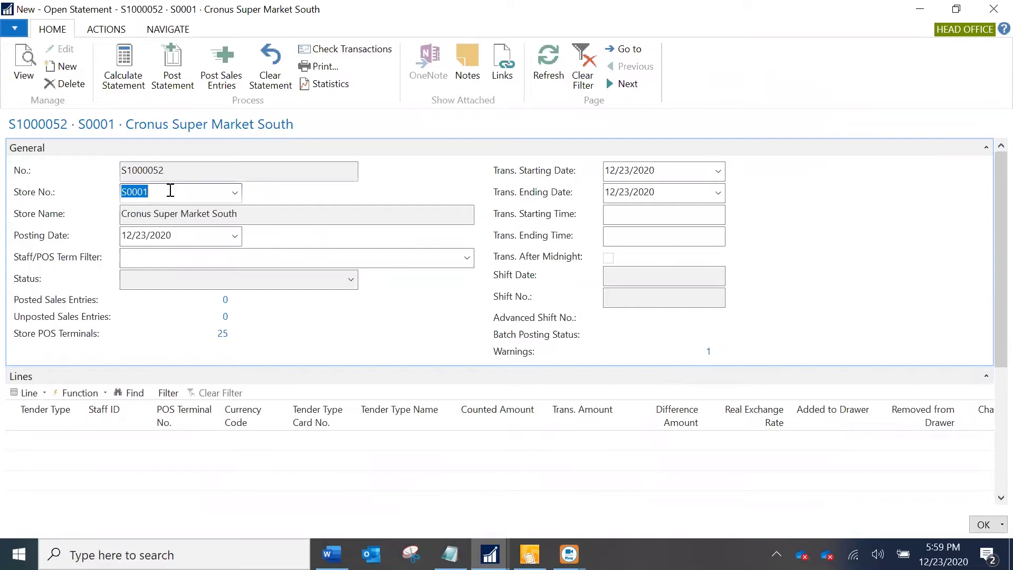
drag(242, 213, 130, 214)
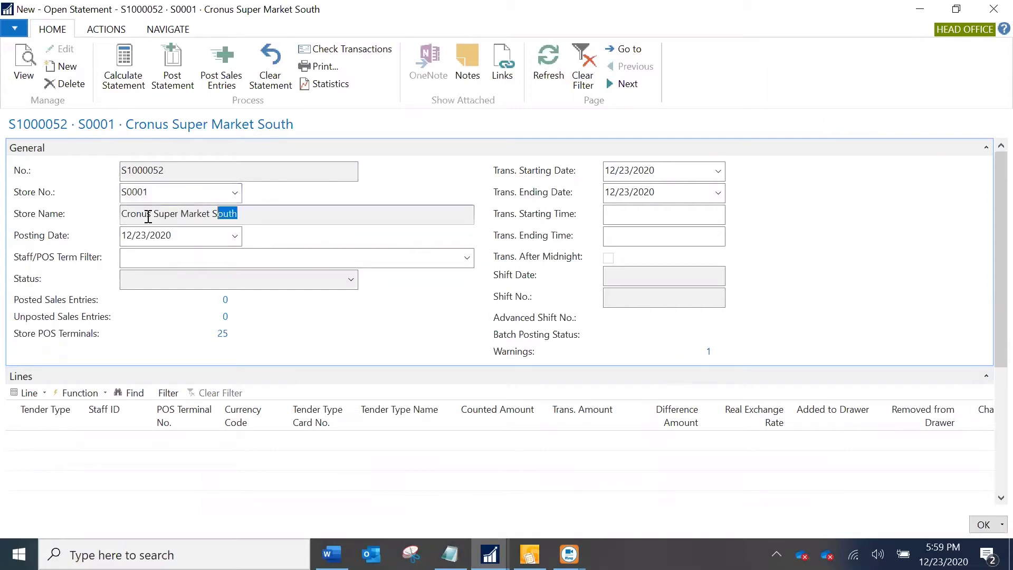
click(676, 170)
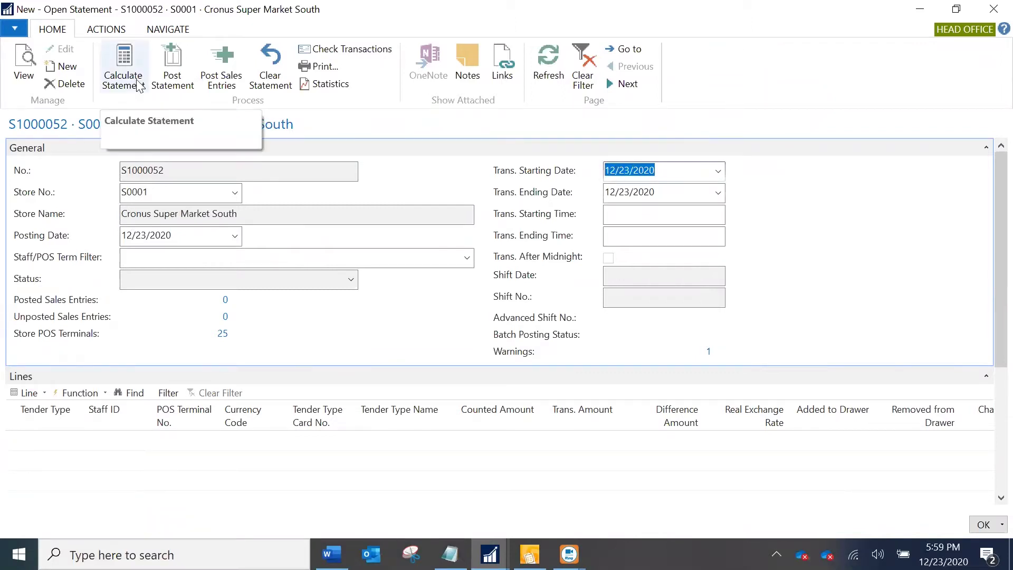
click(124, 62)
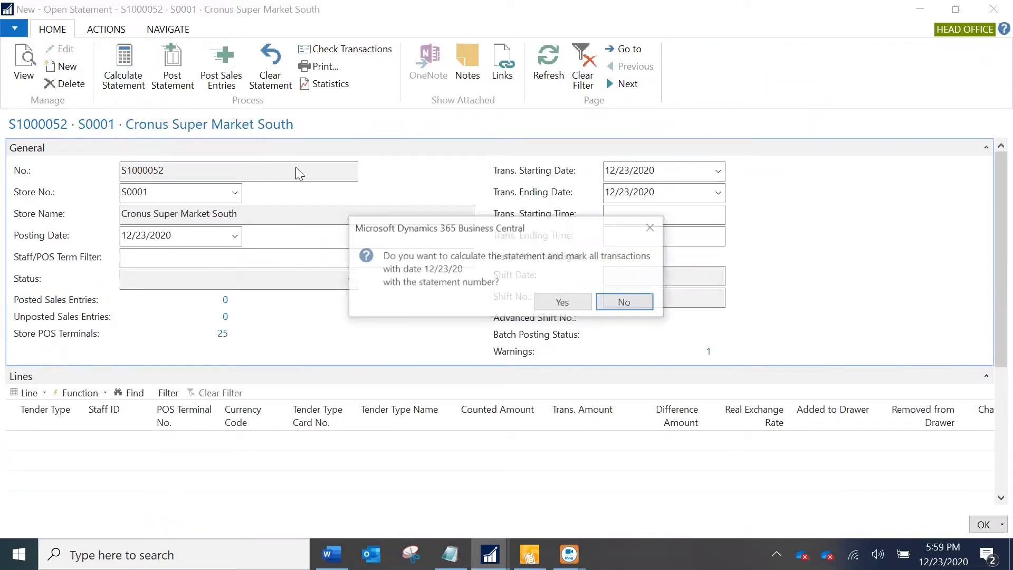
click(550, 304)
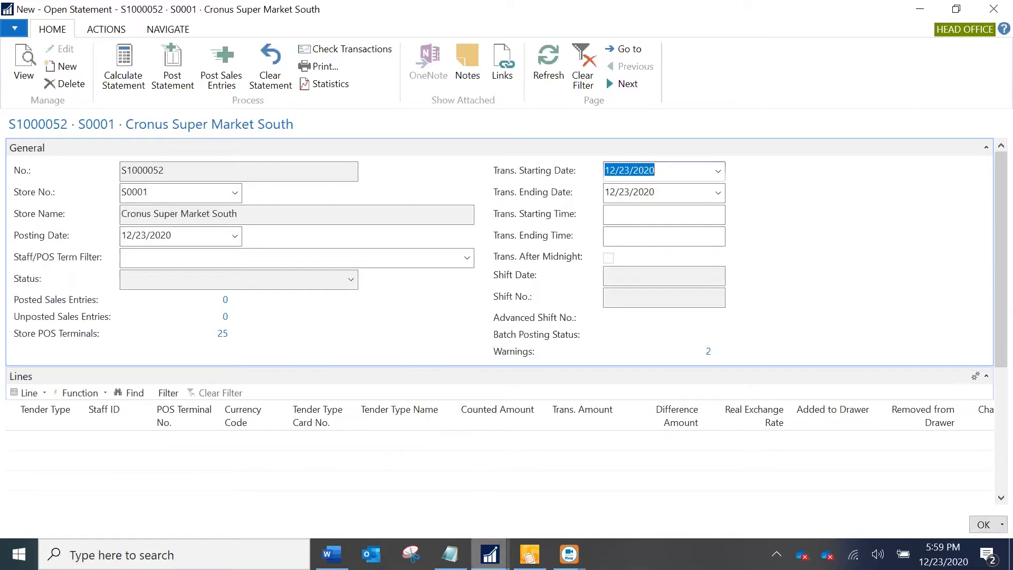
mouse_move(490, 554)
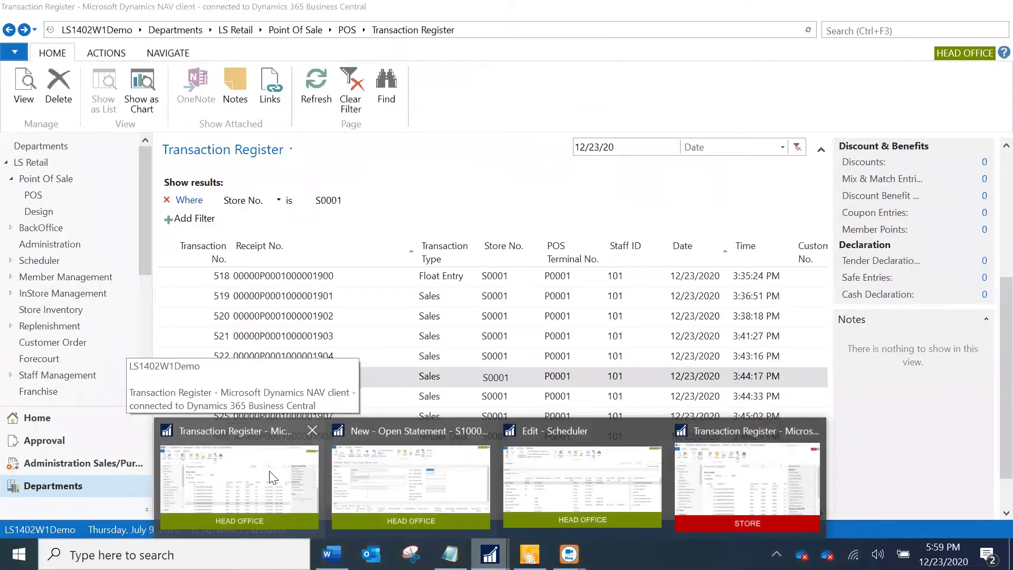
click(273, 477)
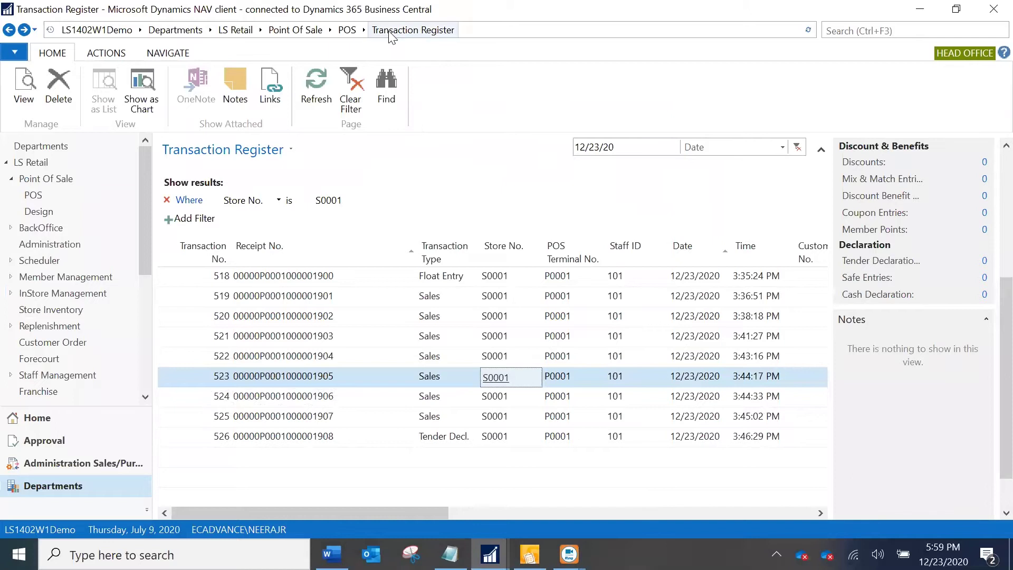
click(620, 152)
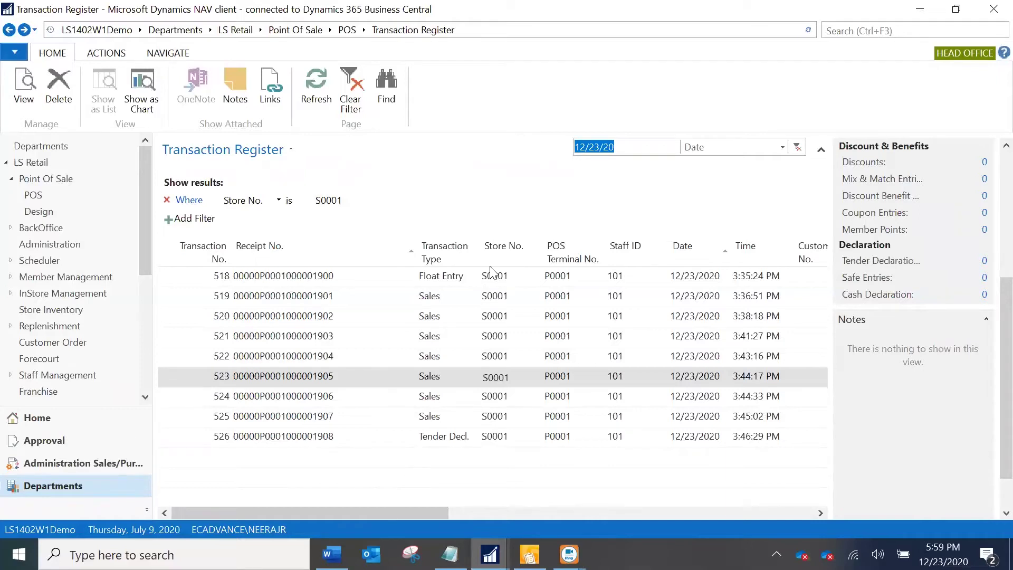
click(523, 293)
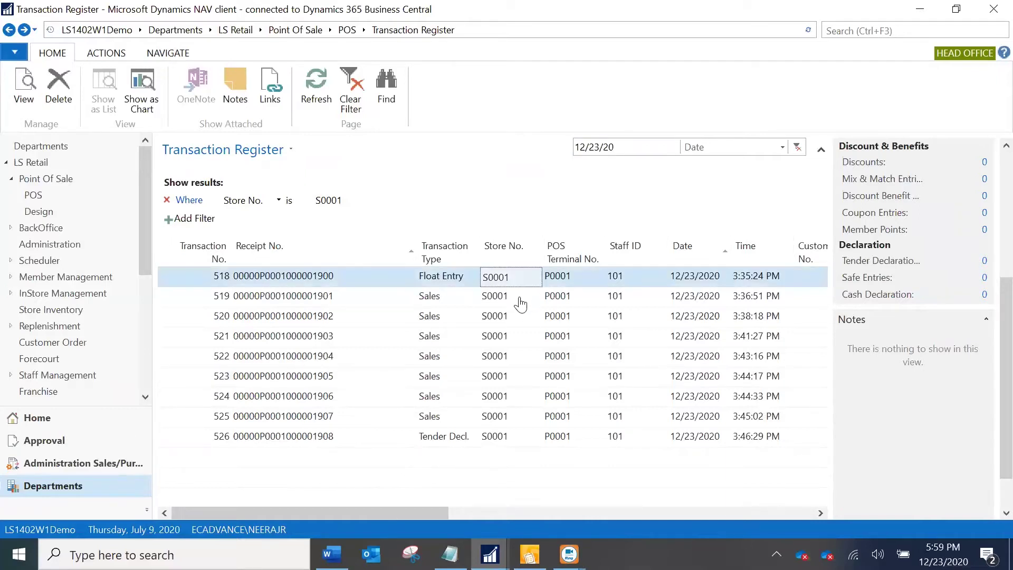
click(507, 364)
click(497, 439)
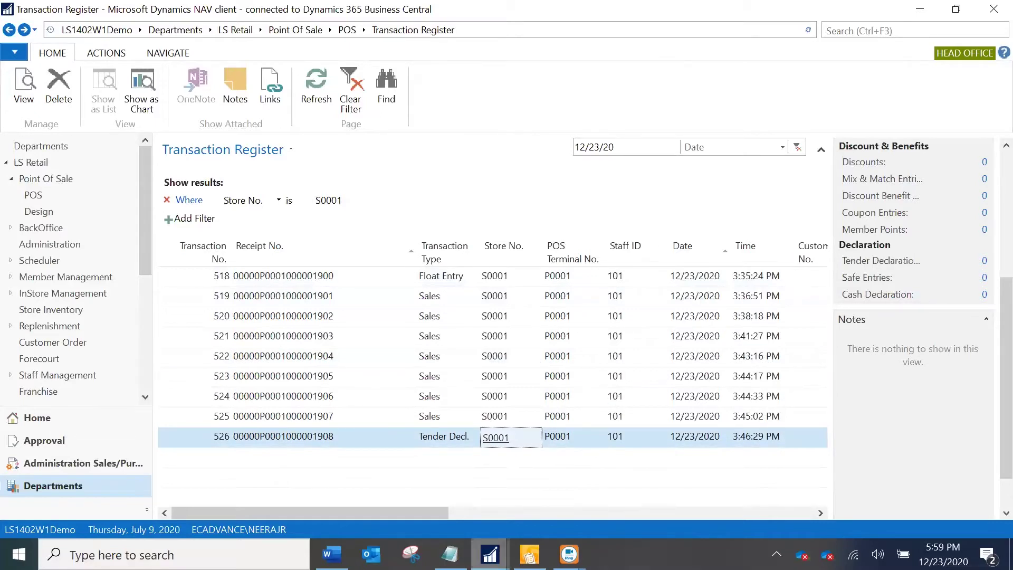
mouse_move(490, 554)
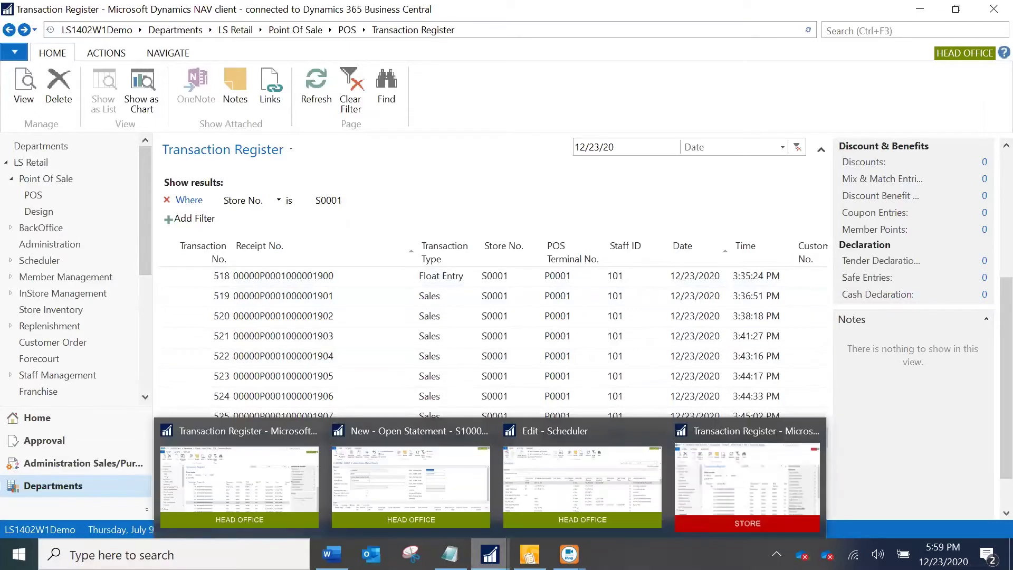
click(460, 485)
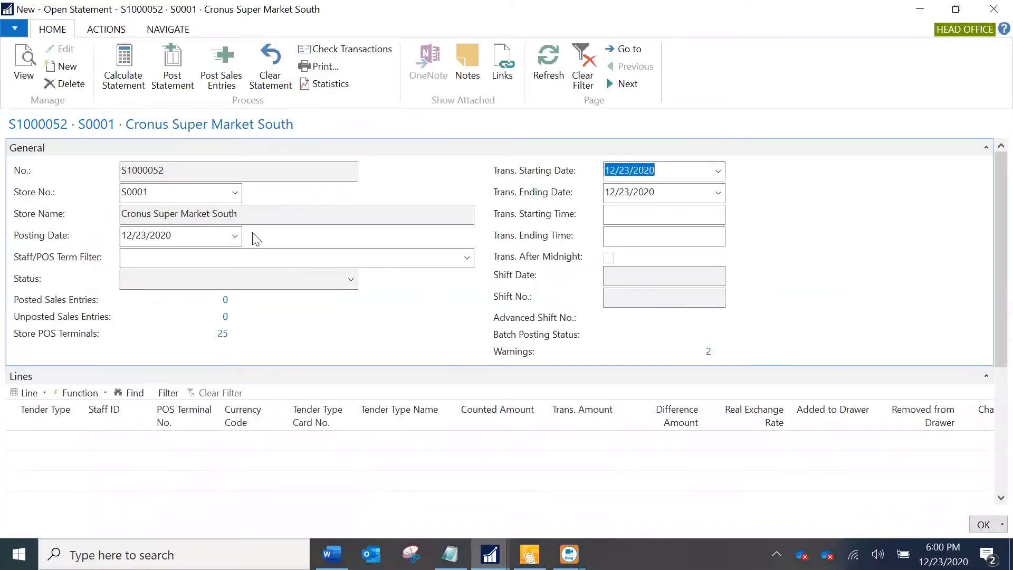
Turn off Safe Mgmt. in Use on store S0001's card and save it
click(236, 194)
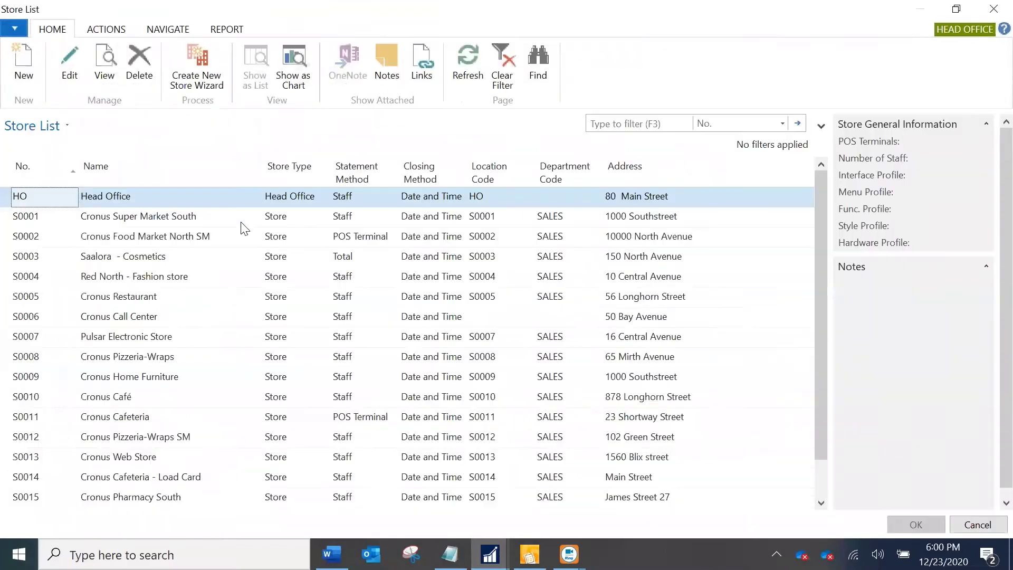
click(82, 84)
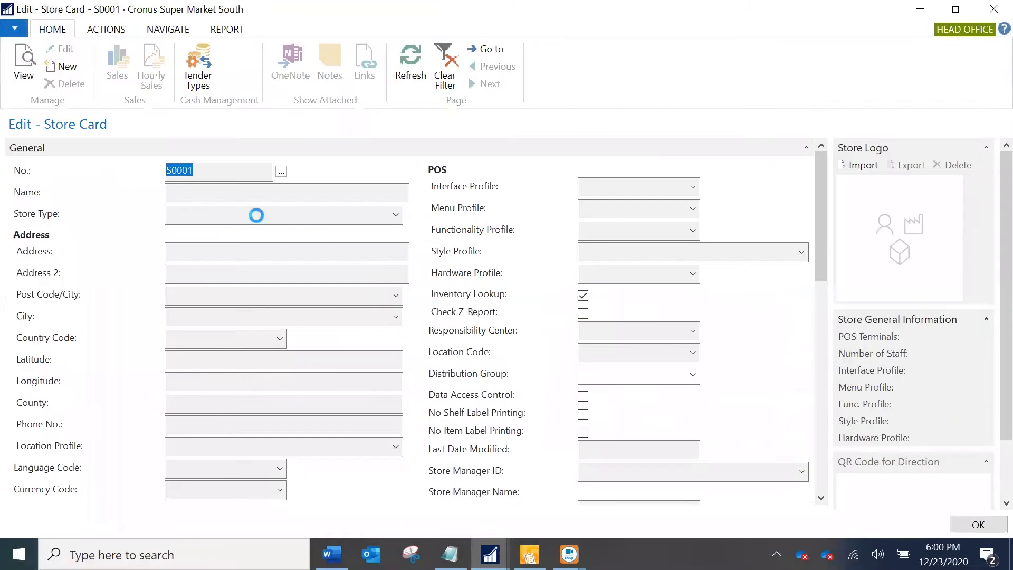
click(281, 152)
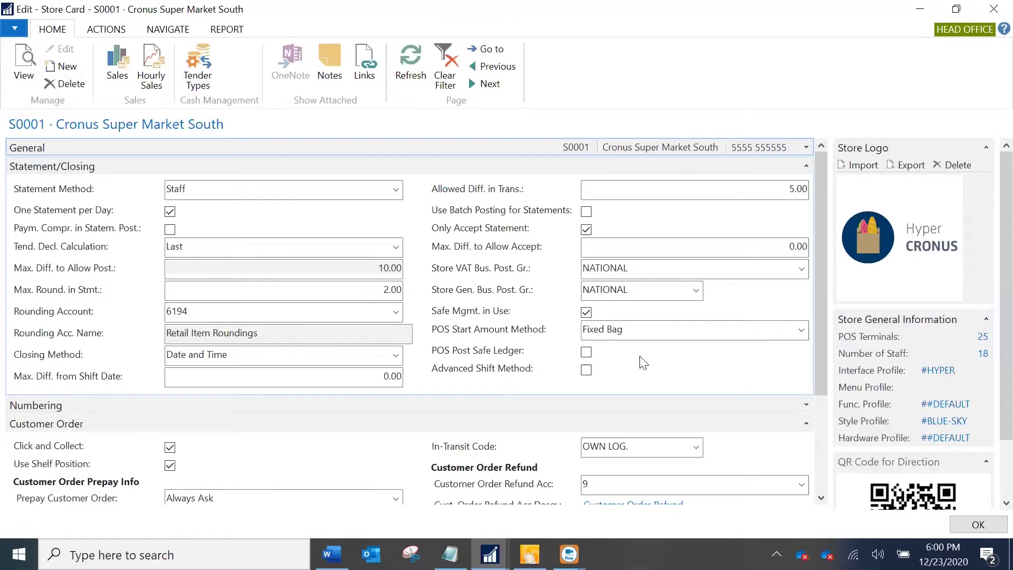
click(585, 313)
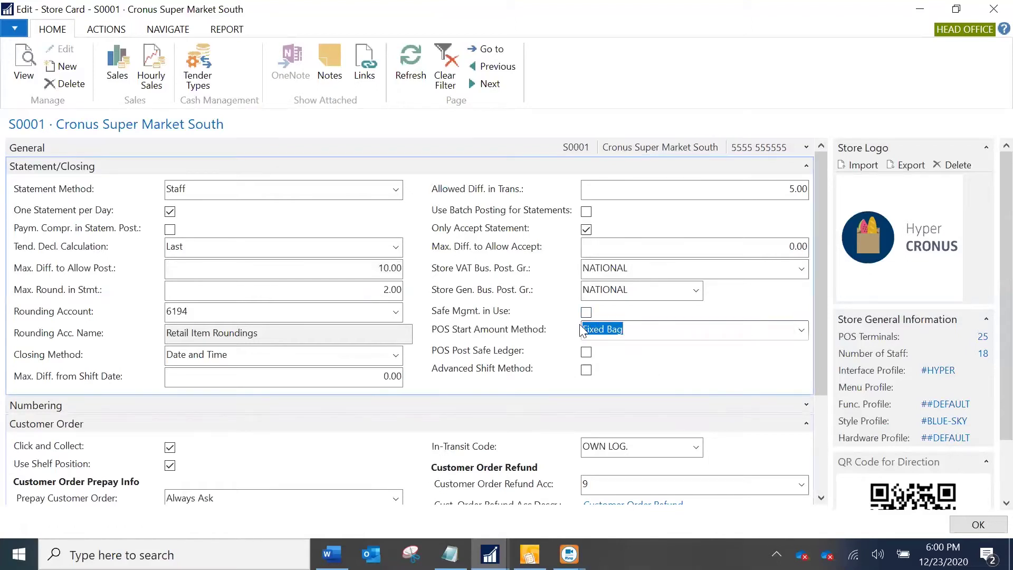
click(976, 527)
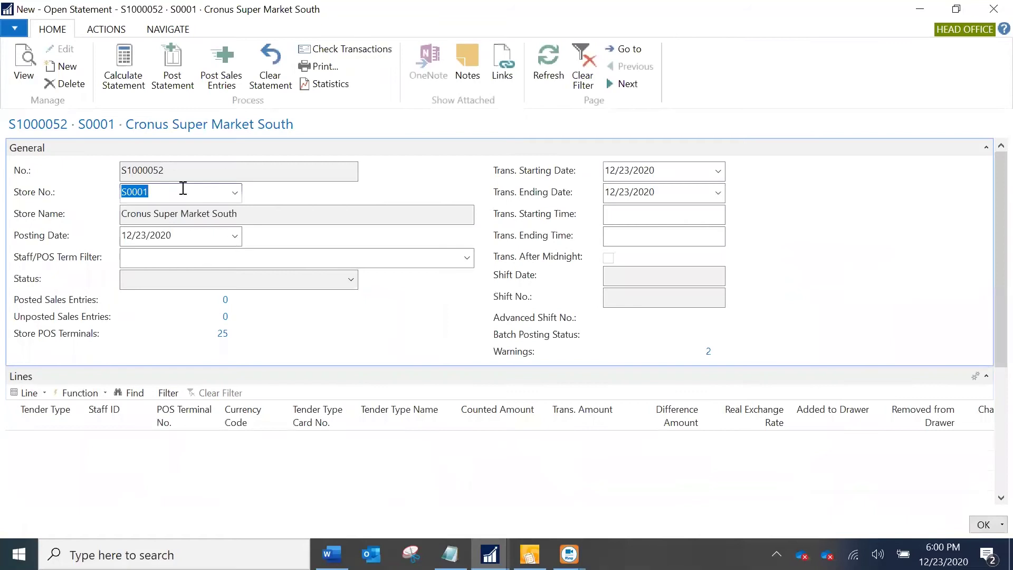
Recalculate statement S1000052, producing Tender Remove/Float, Cash and Visa lines
click(124, 74)
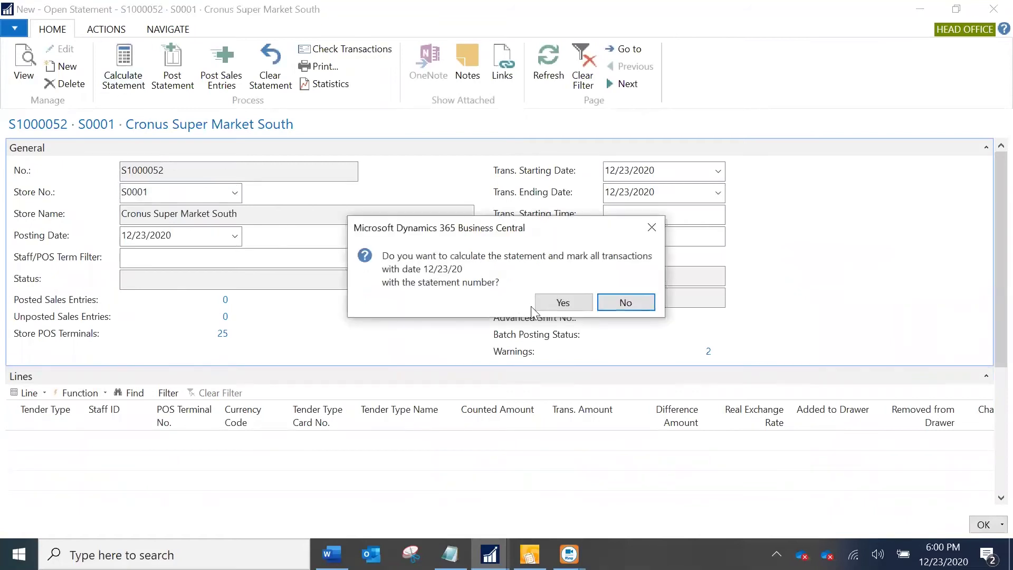
click(563, 303)
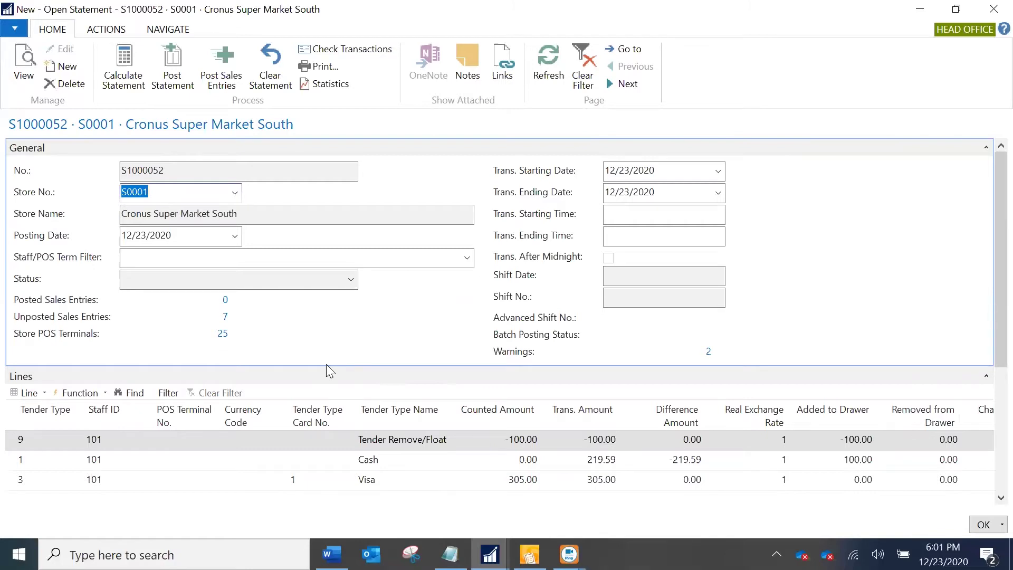
Switch Safe Mgmt. in Use back on for store S0001 and save the card
click(235, 193)
click(144, 217)
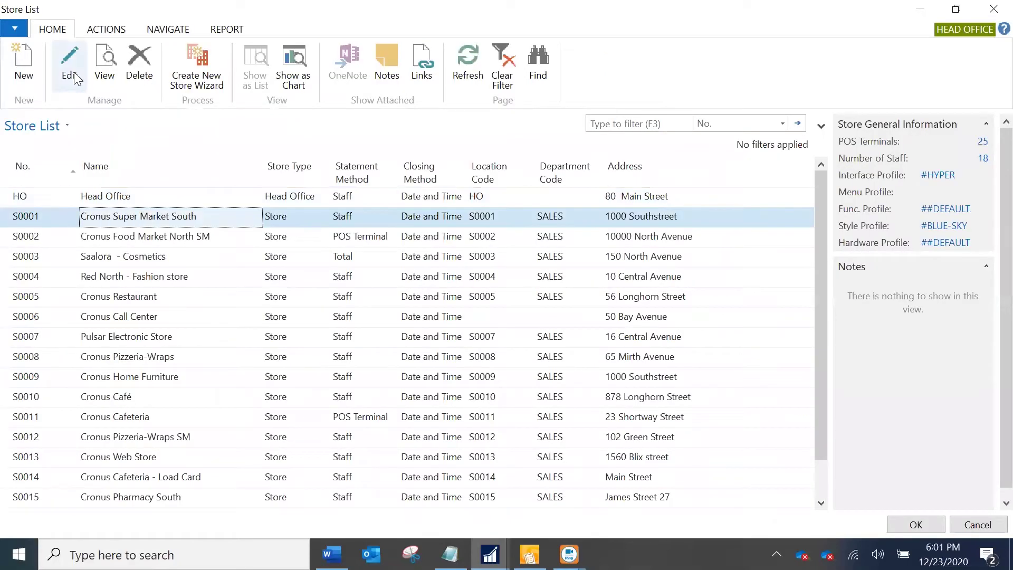
click(72, 77)
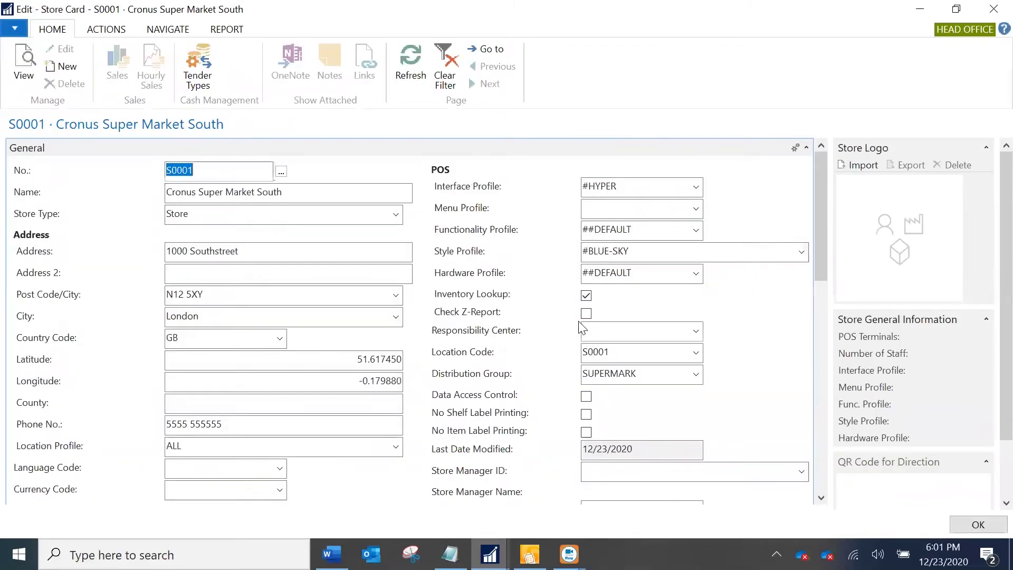
scroll(607, 364, down, 3)
scroll(628, 393, down, 10)
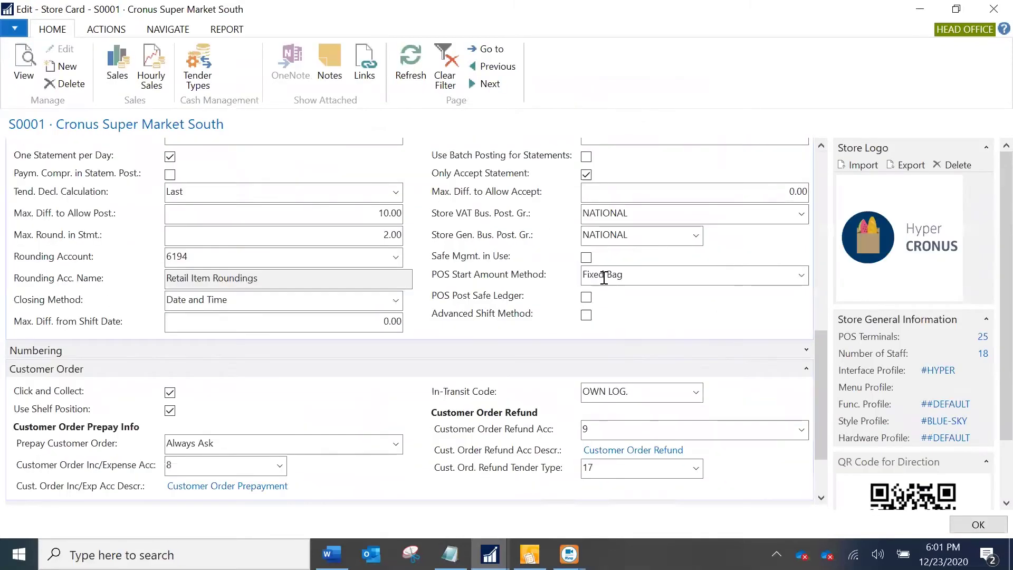
click(586, 257)
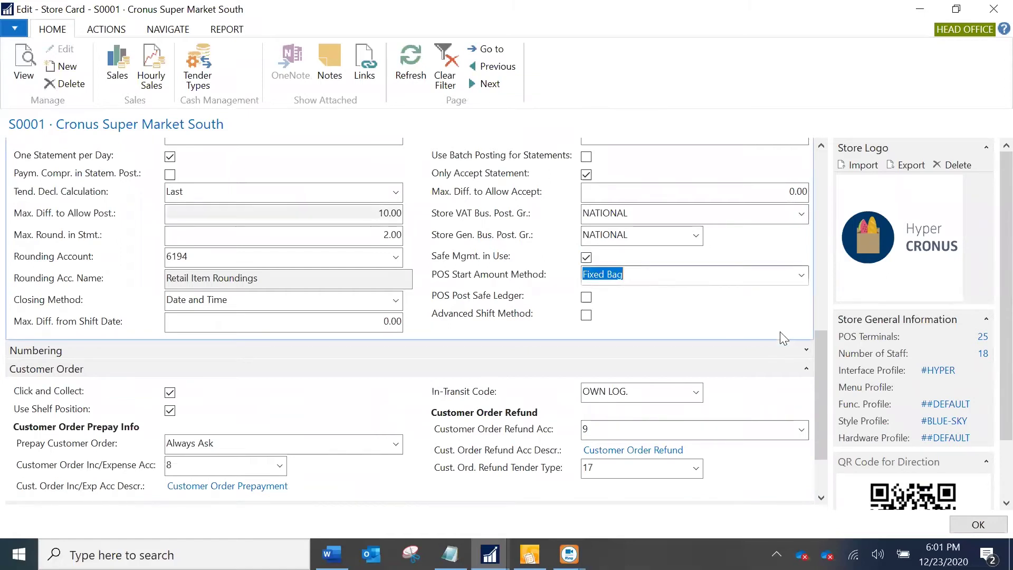
click(978, 528)
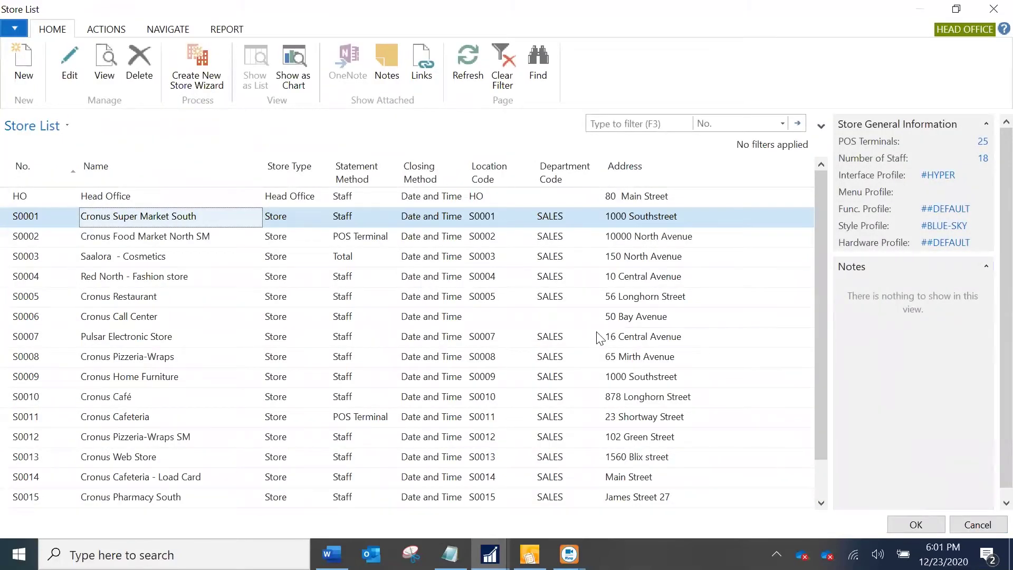
Clear statement S1000052's lines and recalculate it, leaving no lines and 1 warning
click(968, 520)
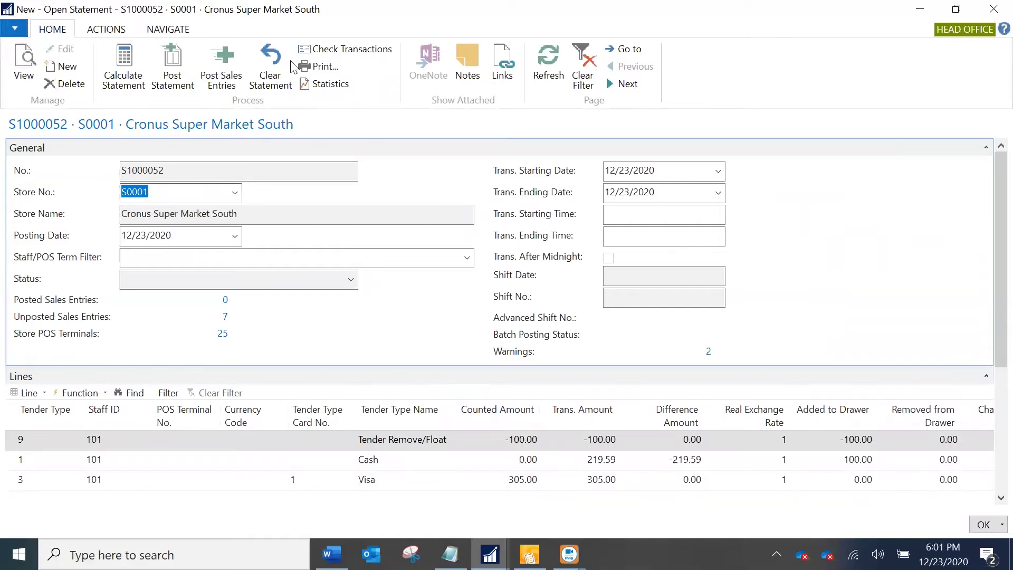
click(267, 79)
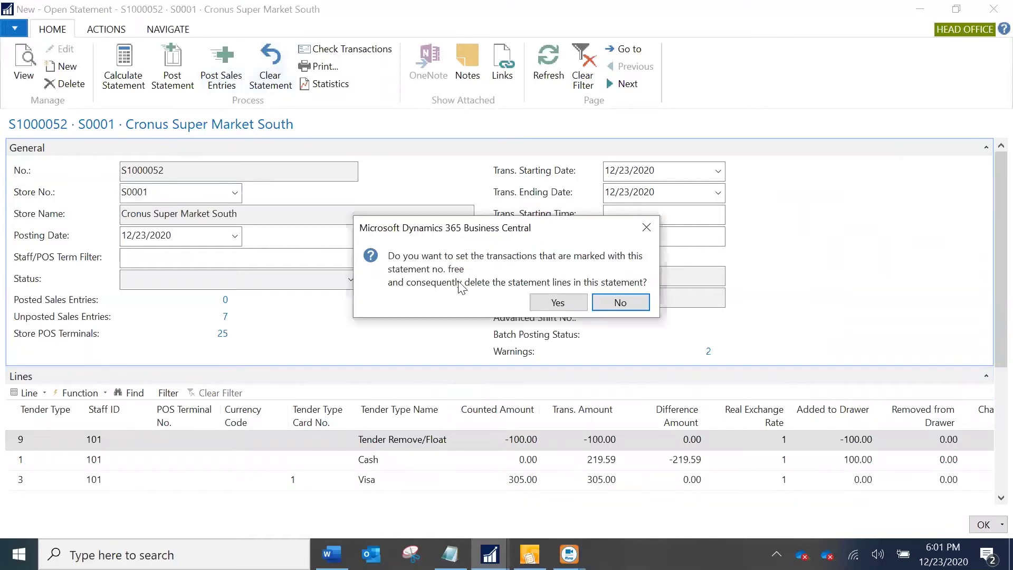
click(535, 296)
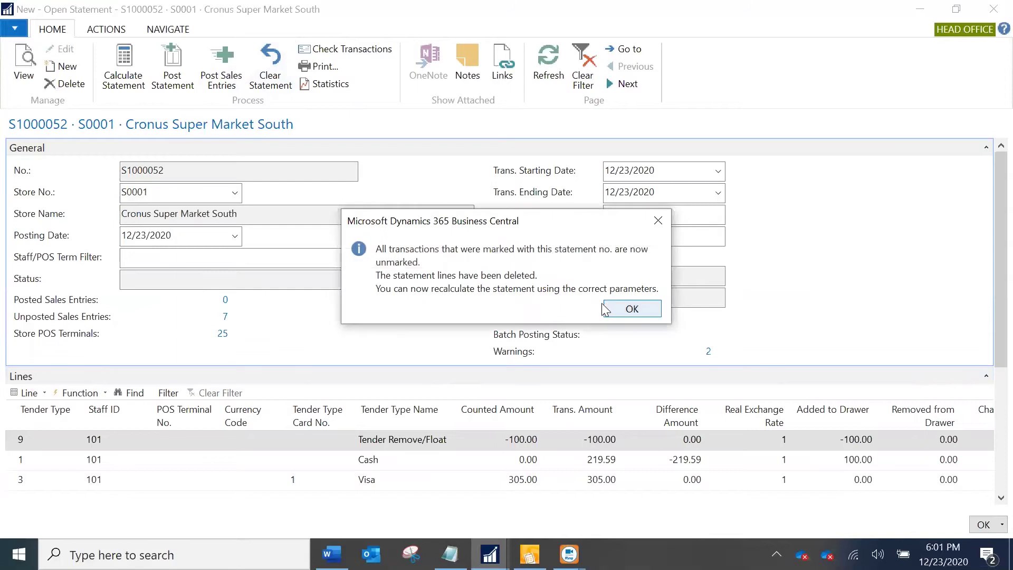
click(629, 310)
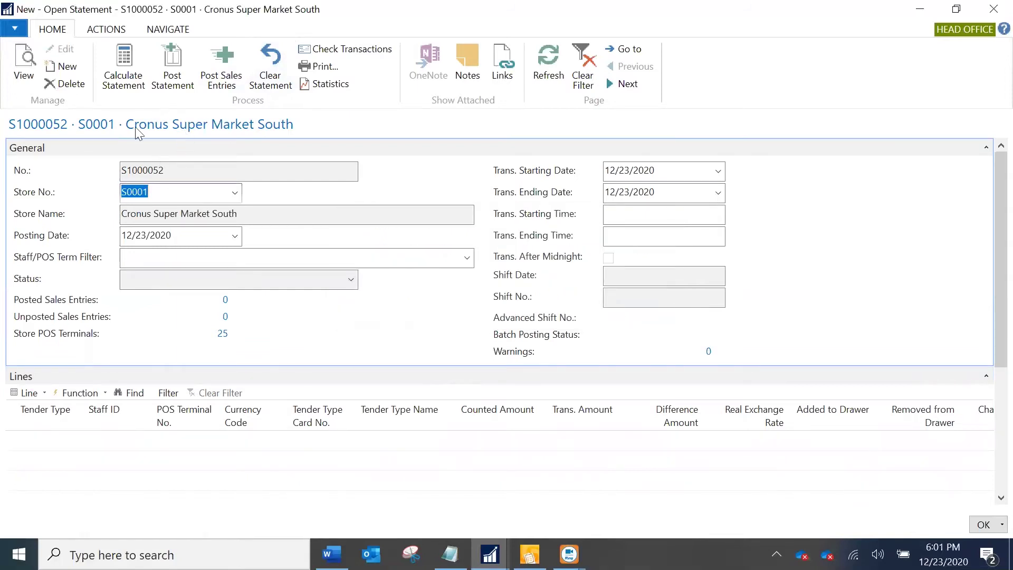
click(123, 79)
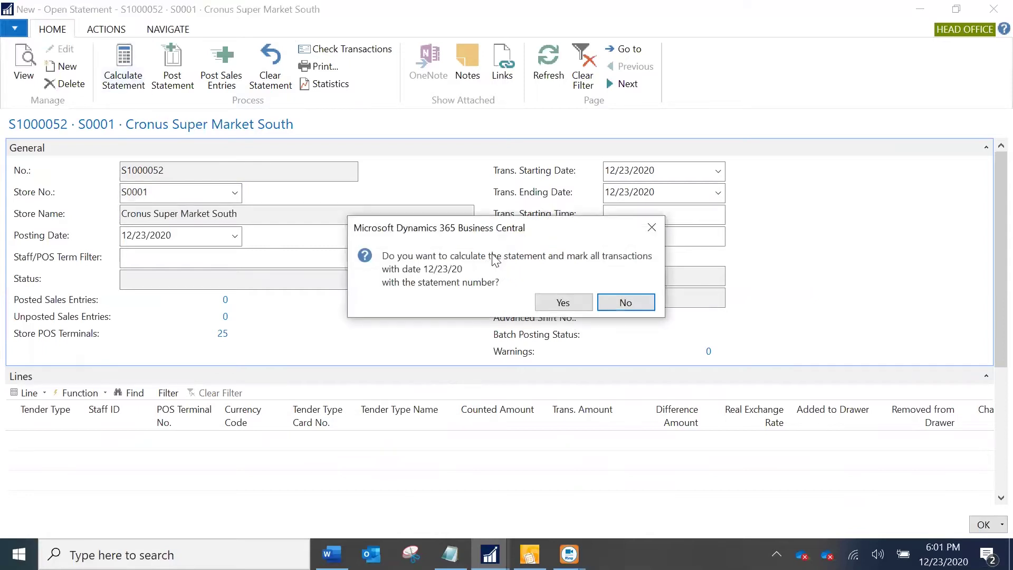
click(562, 302)
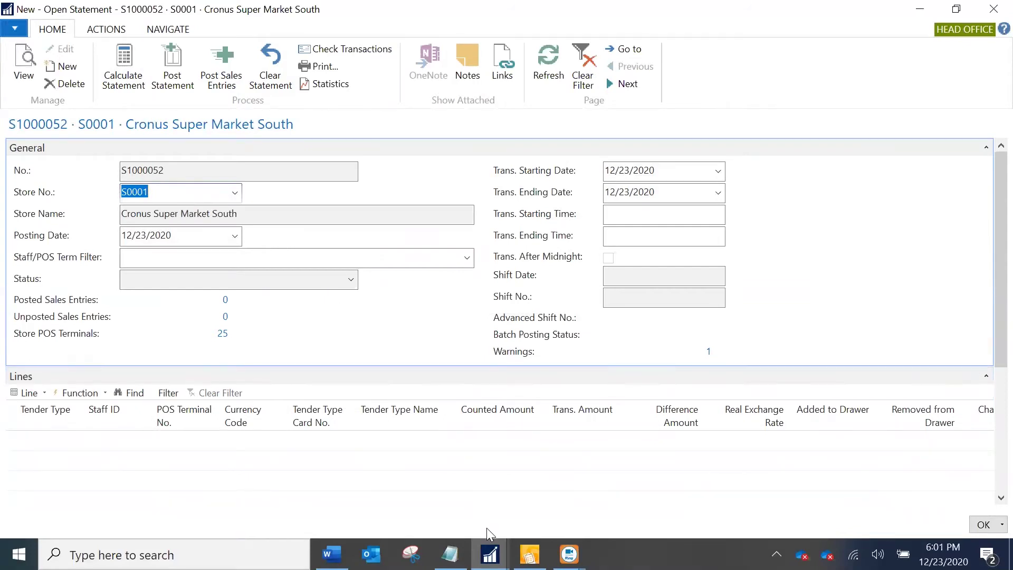
Bring the head office Transaction Register forward, which lists transactions only up to 526
mouse_move(489, 554)
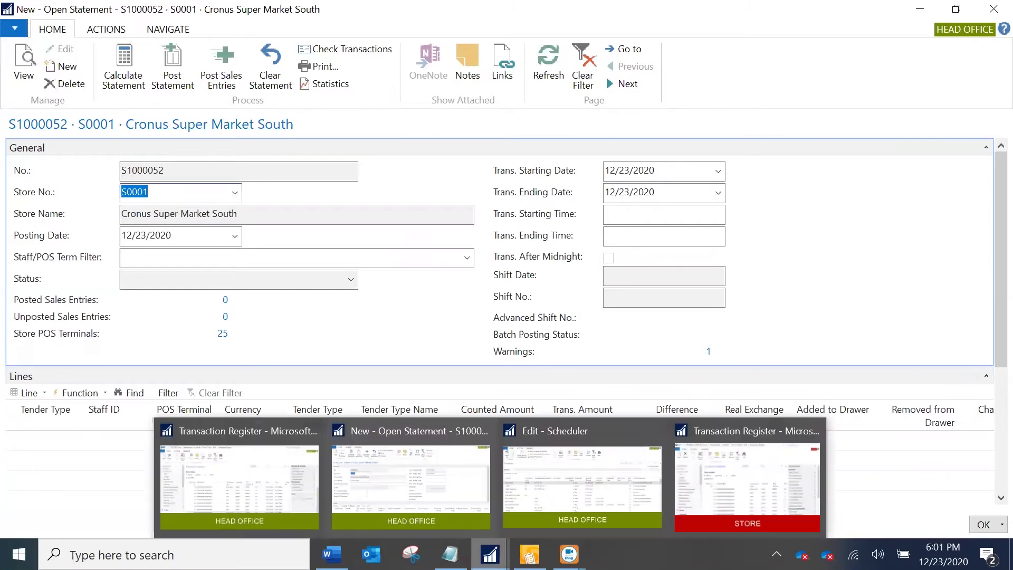
click(264, 480)
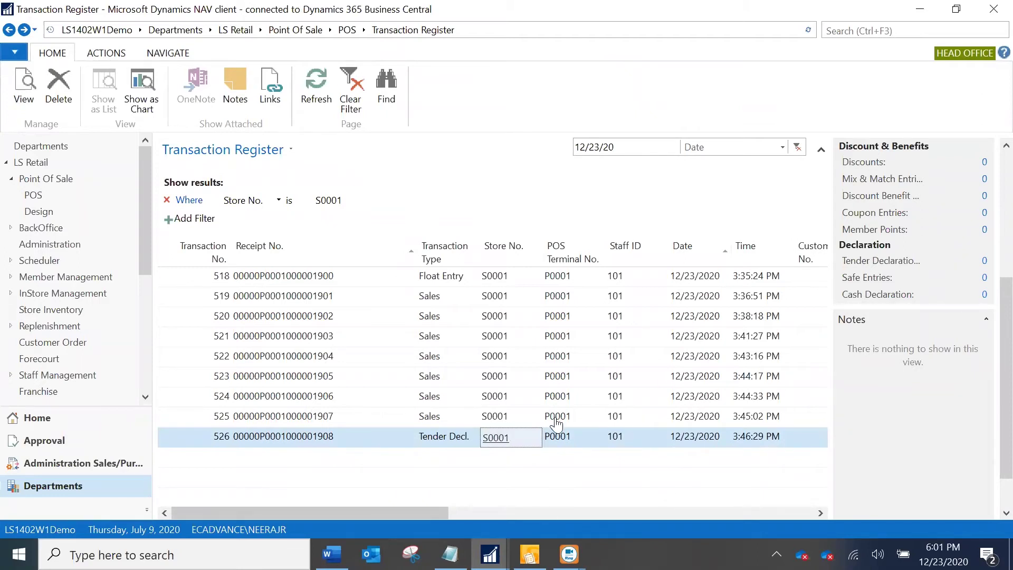
mouse_move(489, 554)
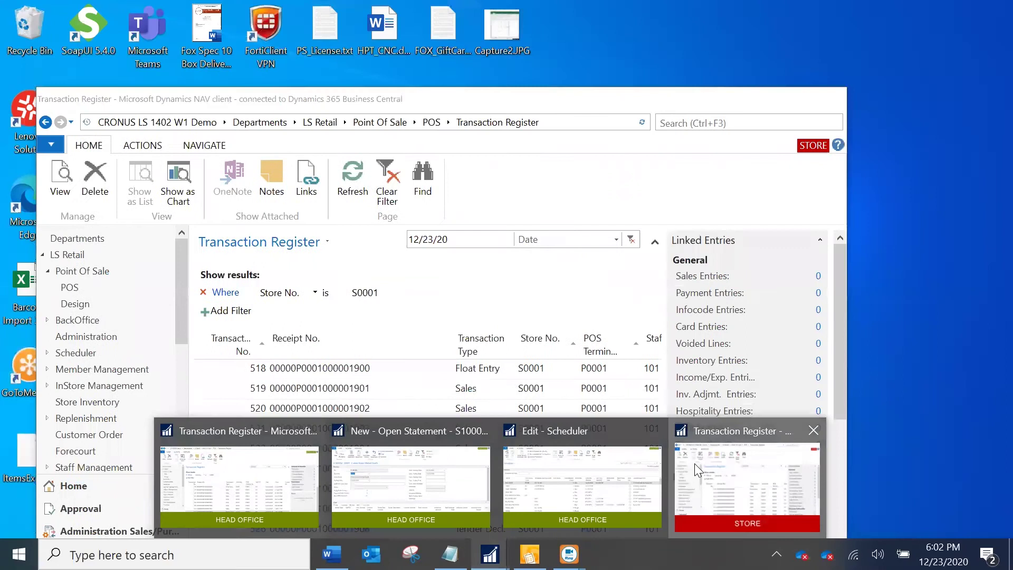
Place the store Transaction Register beside head office's to compare, then maximize it
click(695, 463)
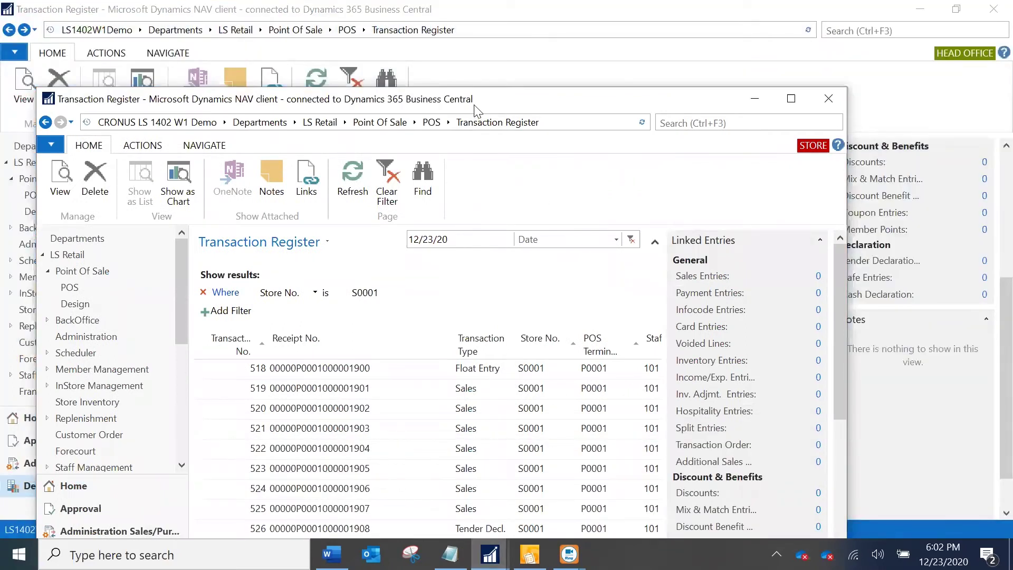
drag(475, 106, 951, 43)
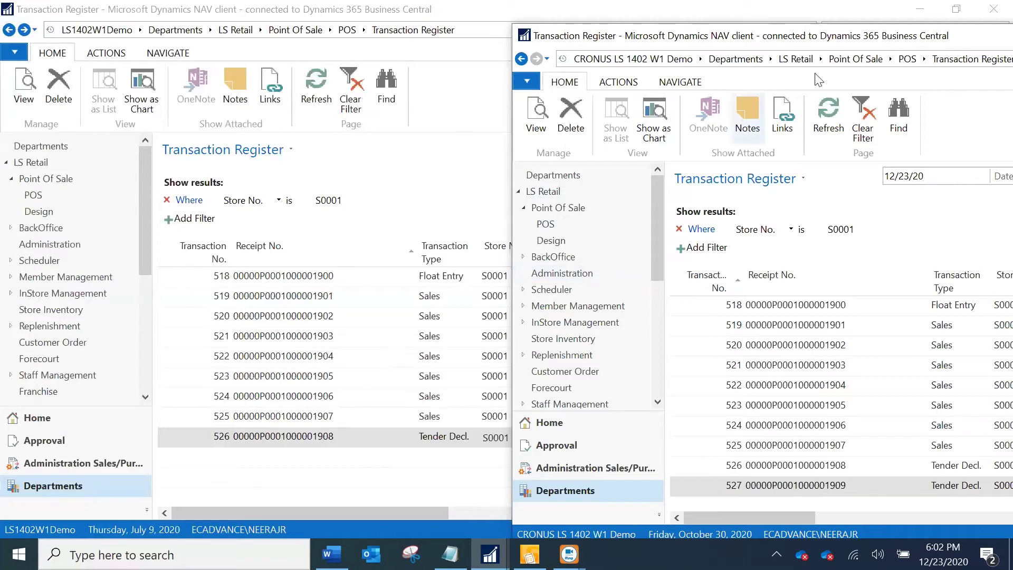
double_click(832, 39)
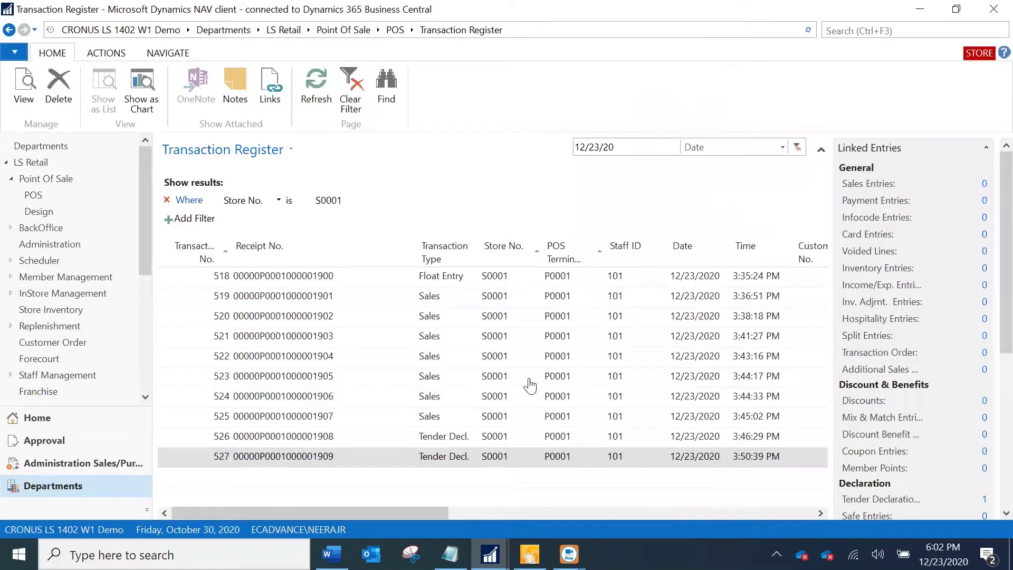
click(527, 437)
key(Escape)
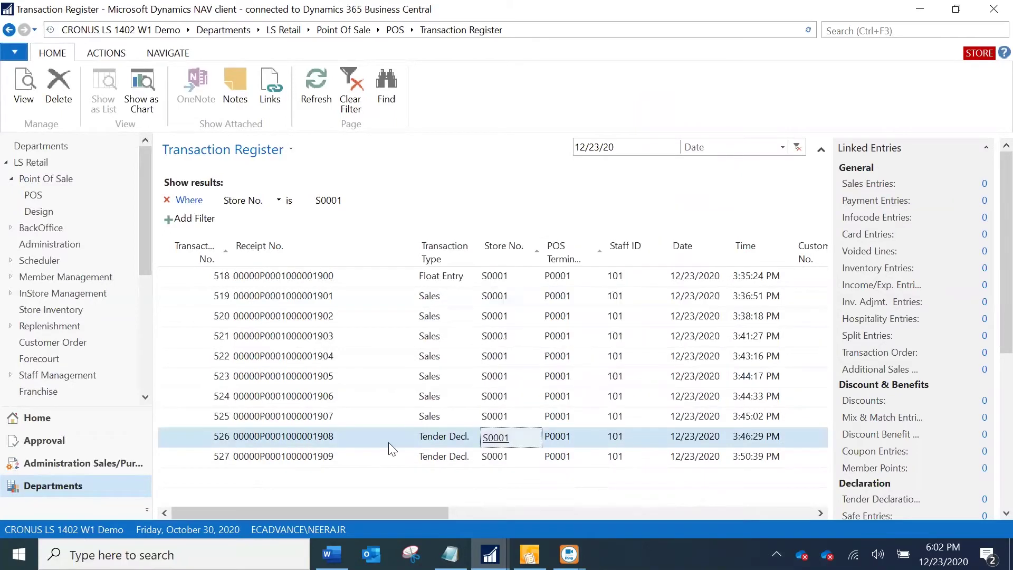
scroll(990, 333, down, 5)
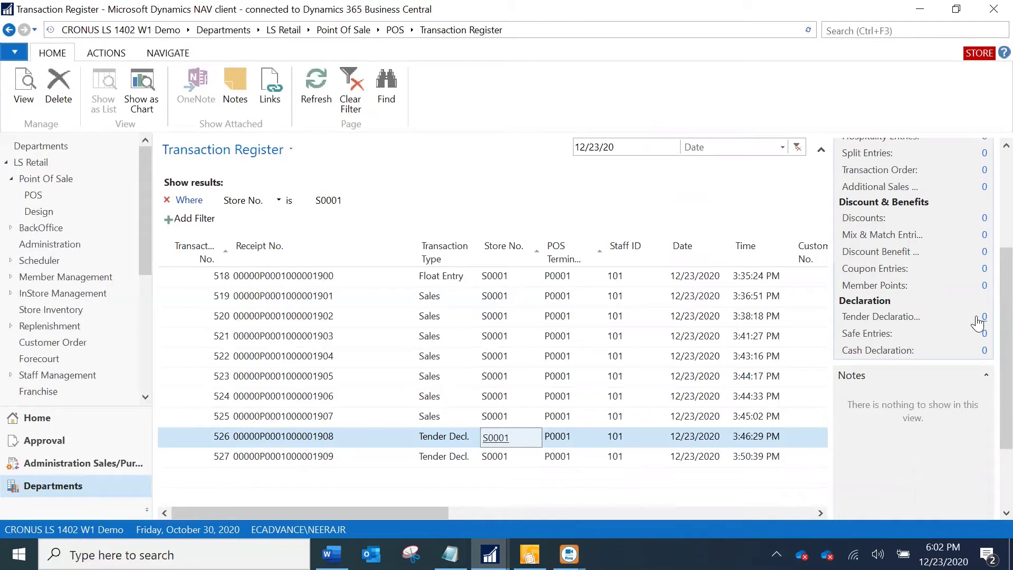
Inspect store transaction 527's tender declaration entry showing 525.00 tendered
click(345, 462)
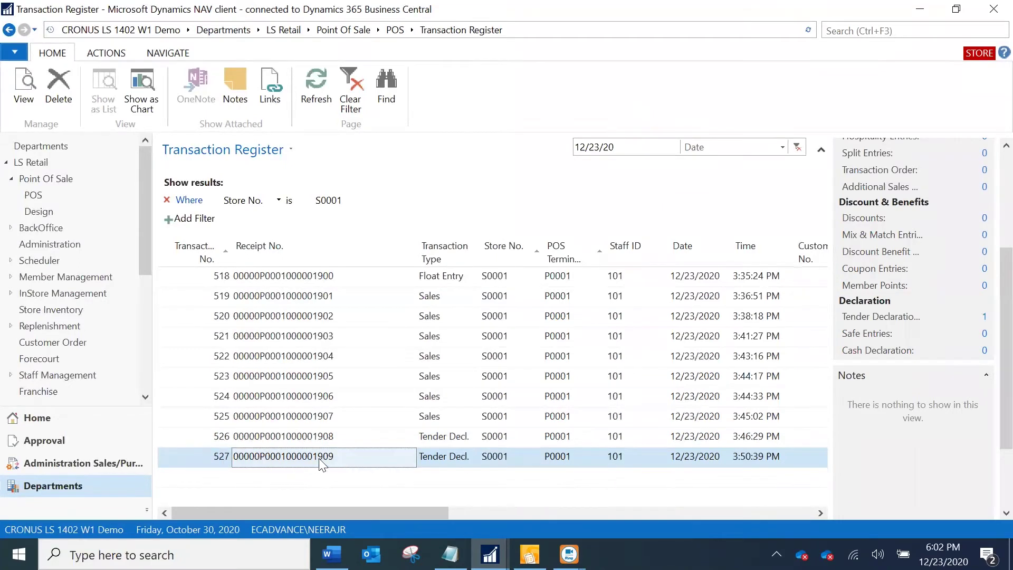
click(984, 318)
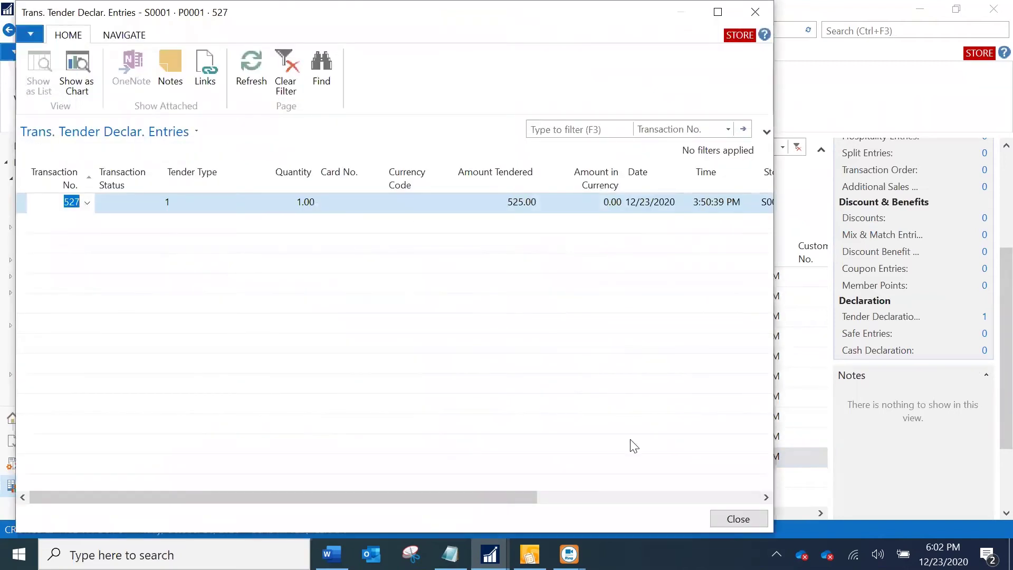
key(Escape)
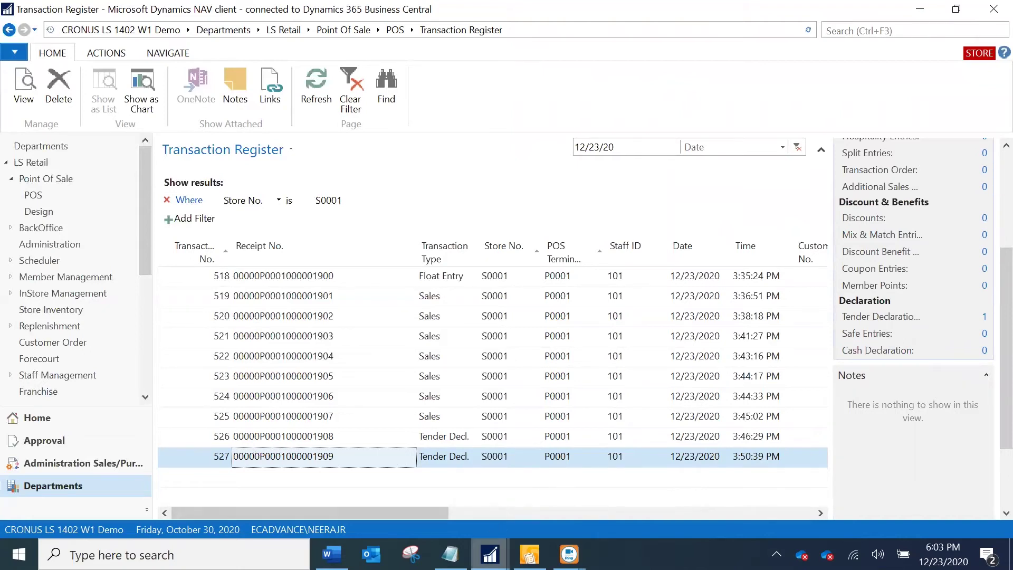
mouse_move(489, 554)
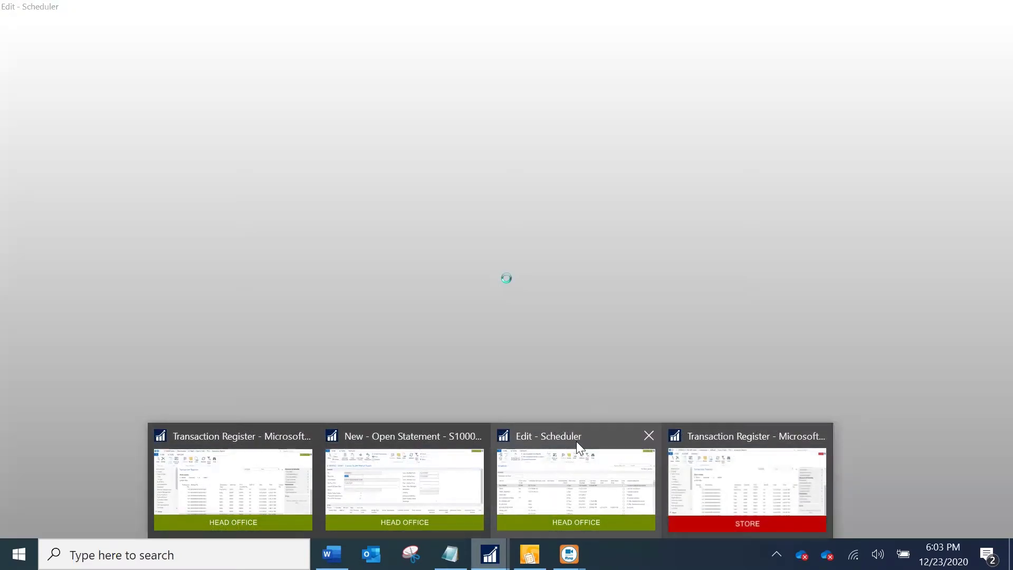
Switch to the head office Scheduler list and show its Navigate ribbon options
click(577, 443)
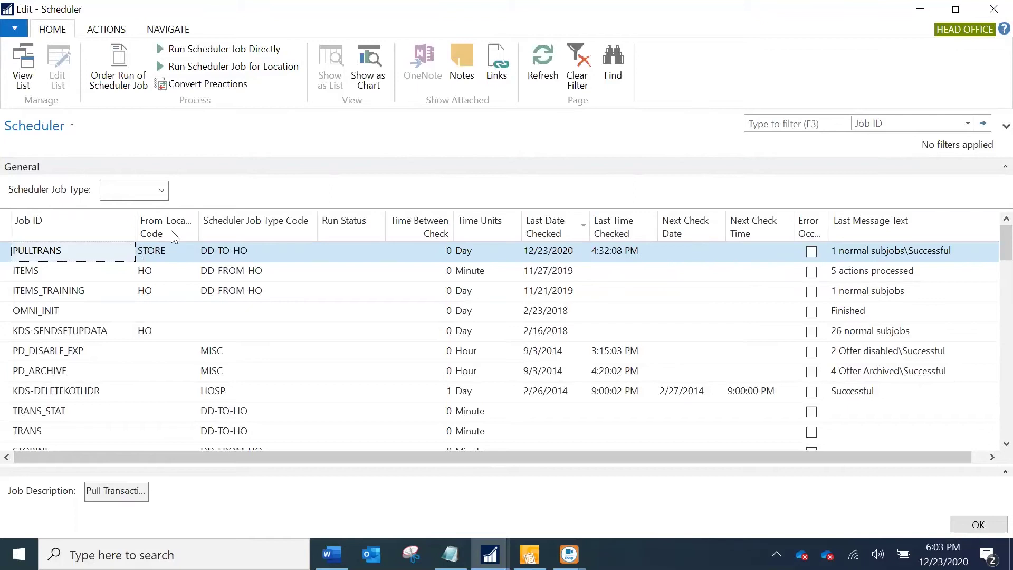
click(184, 33)
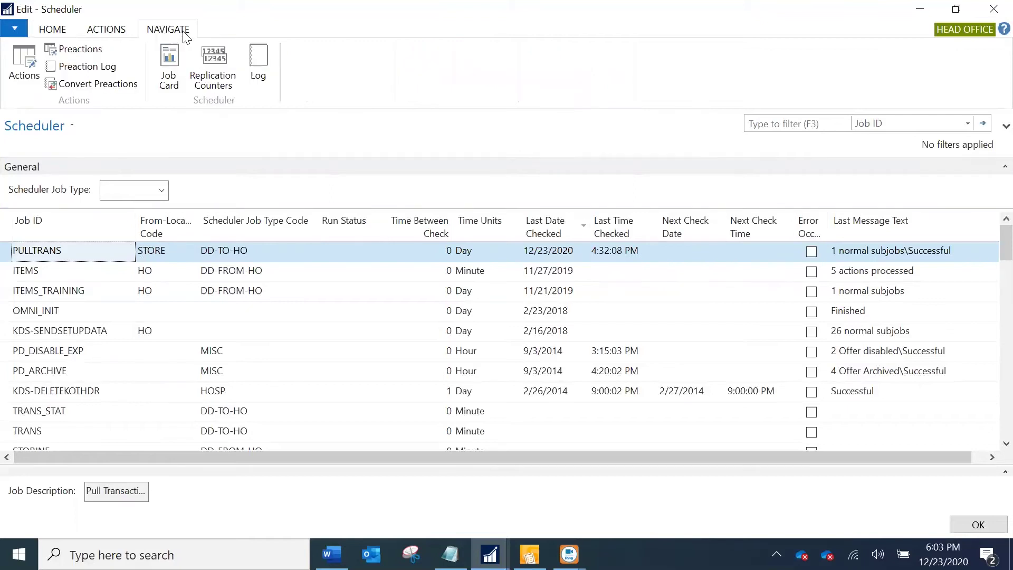
Open the PULLTRANS job card and check its From-Location STORE and To-Location HO
click(171, 71)
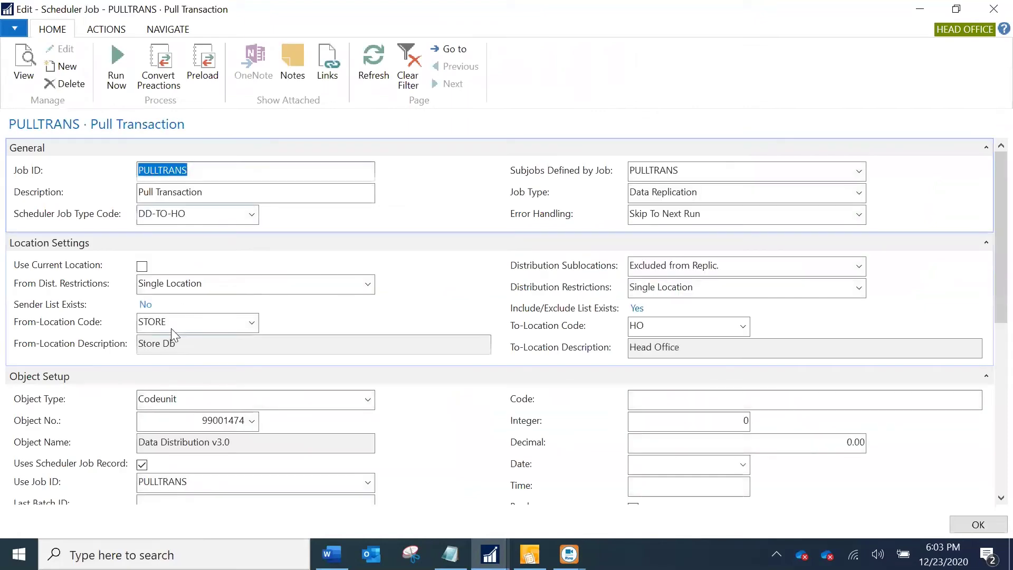
click(172, 321)
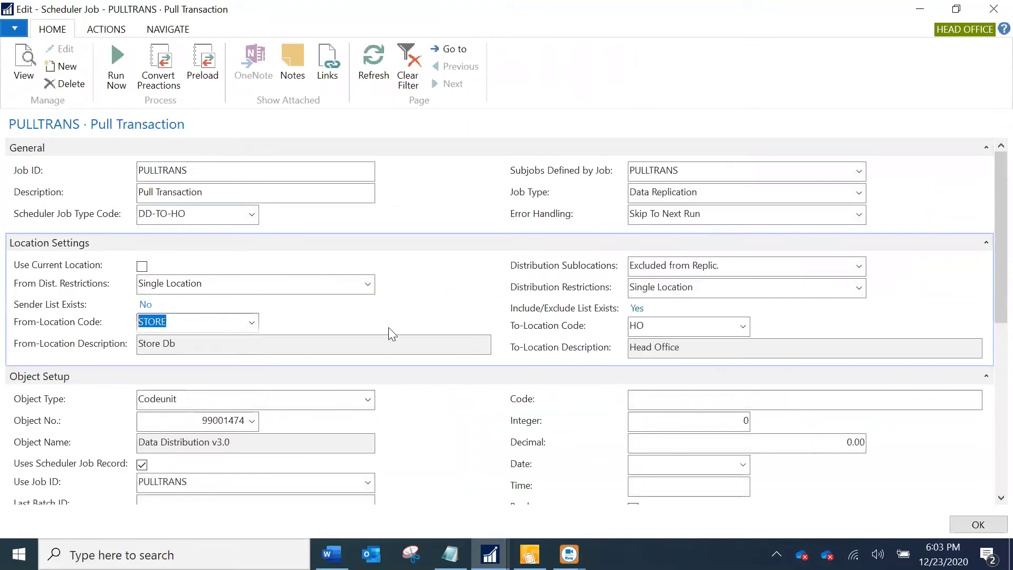
click(654, 325)
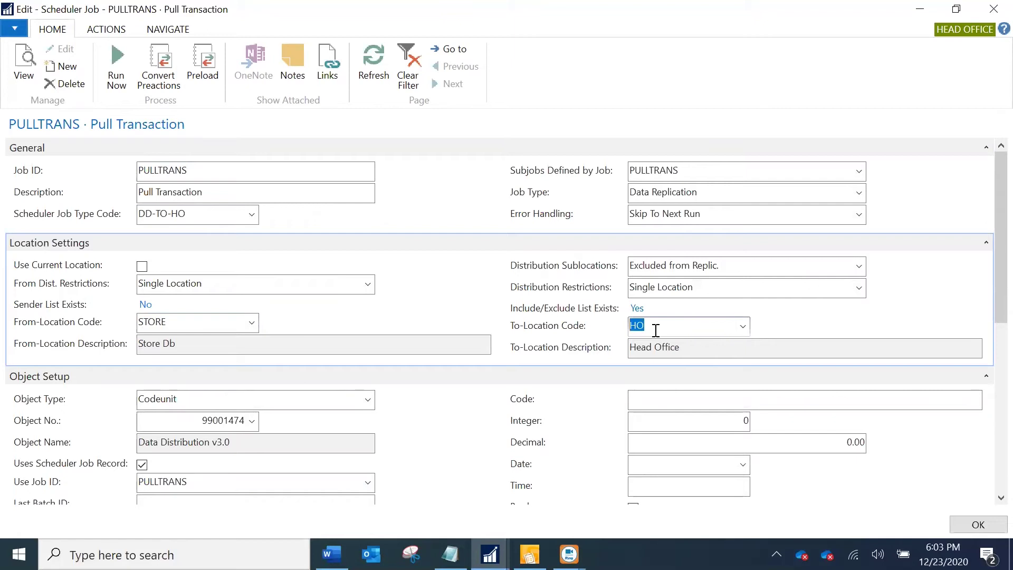
Open the F_TRANSACT Transaction Header subjob card from the Data Replication lines
scroll(656, 330, down, 1)
scroll(647, 269, down, 2)
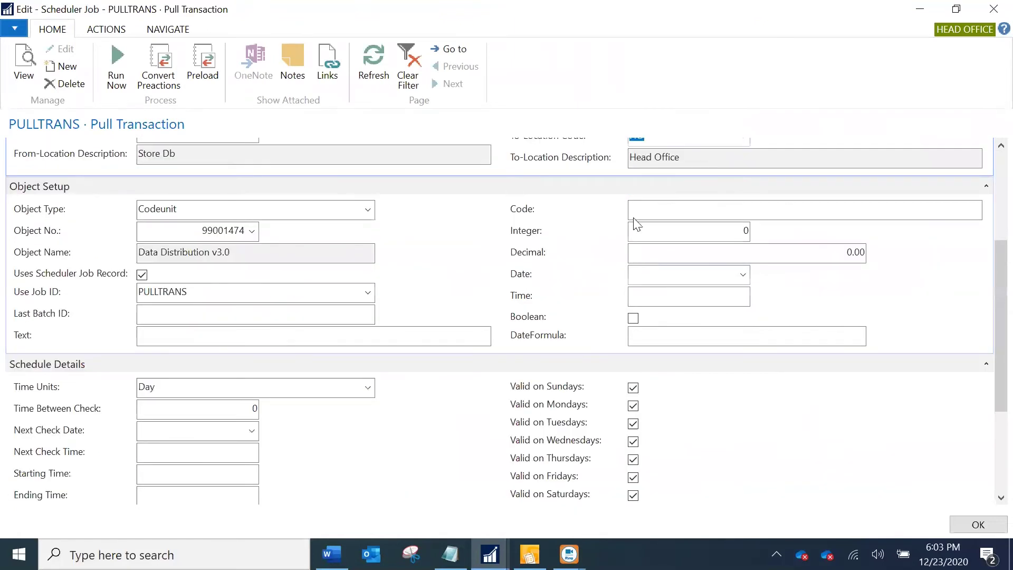
scroll(167, 306, down, 2)
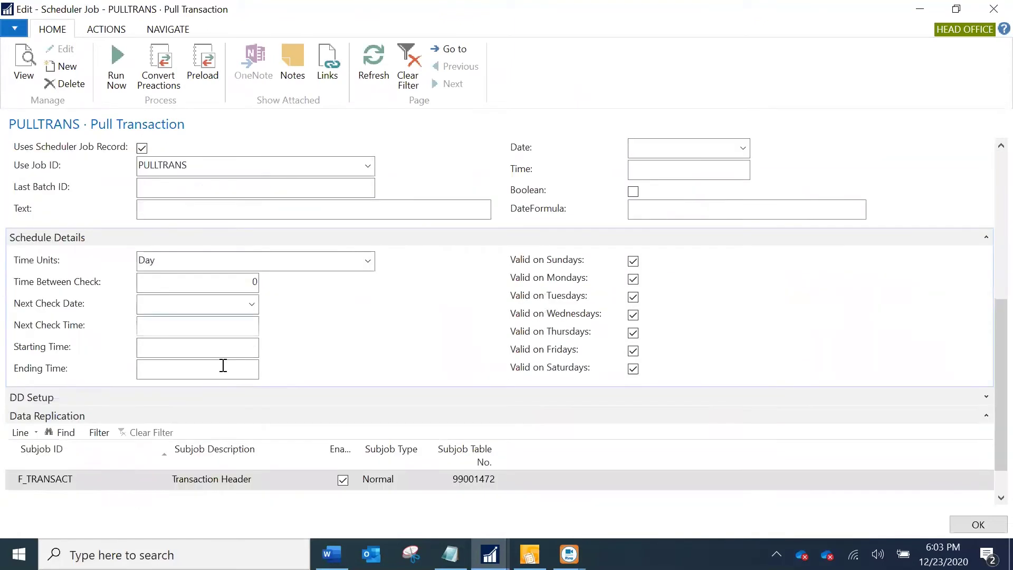
scroll(199, 372, down, 1)
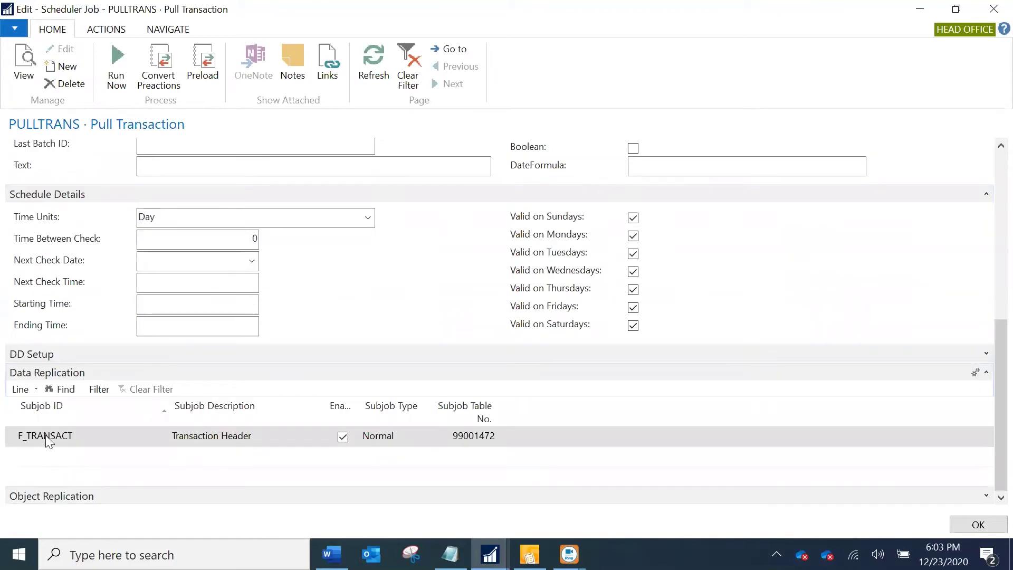
click(26, 391)
click(30, 399)
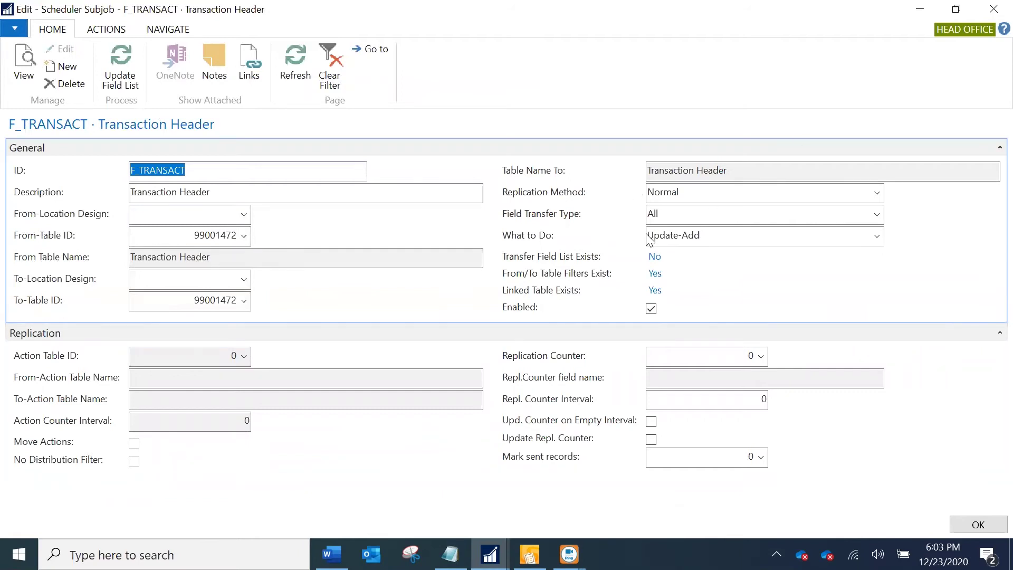
click(875, 193)
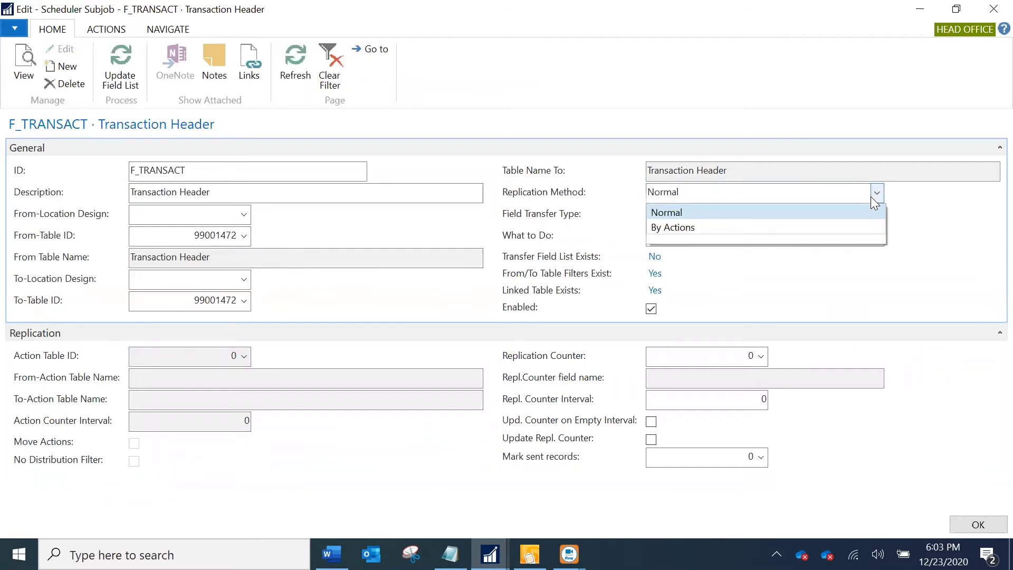
click(870, 197)
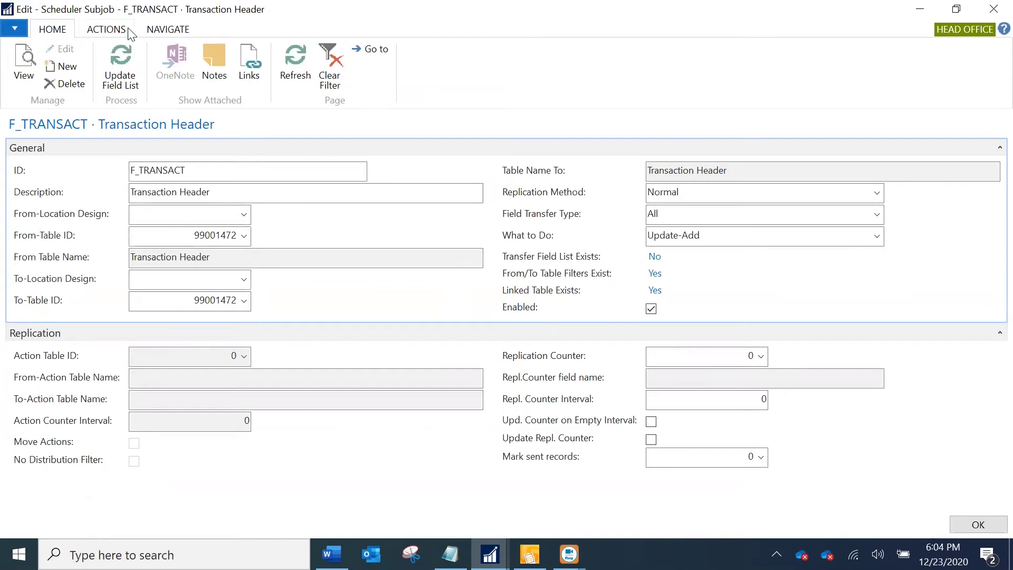
click(165, 31)
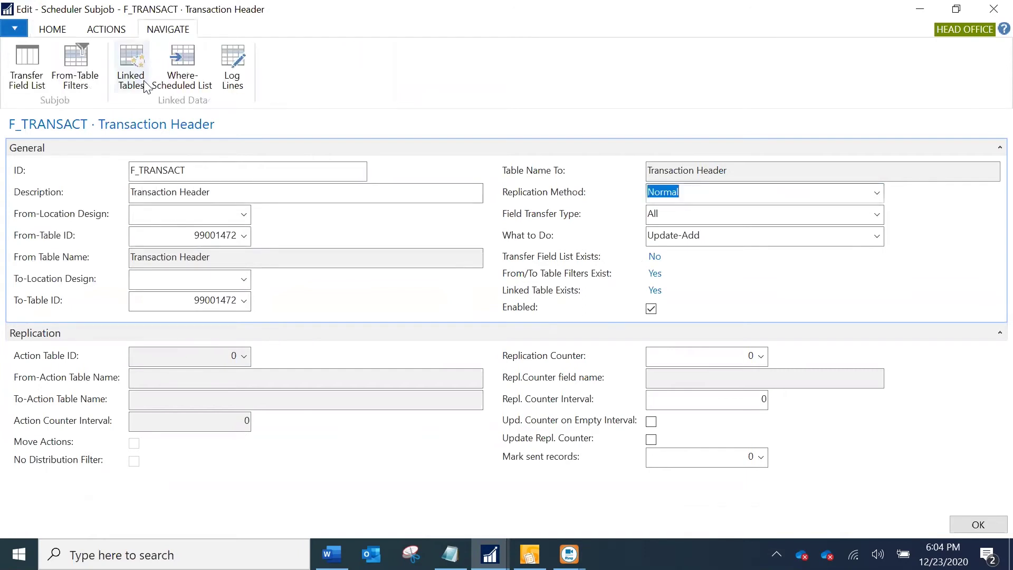
click(132, 68)
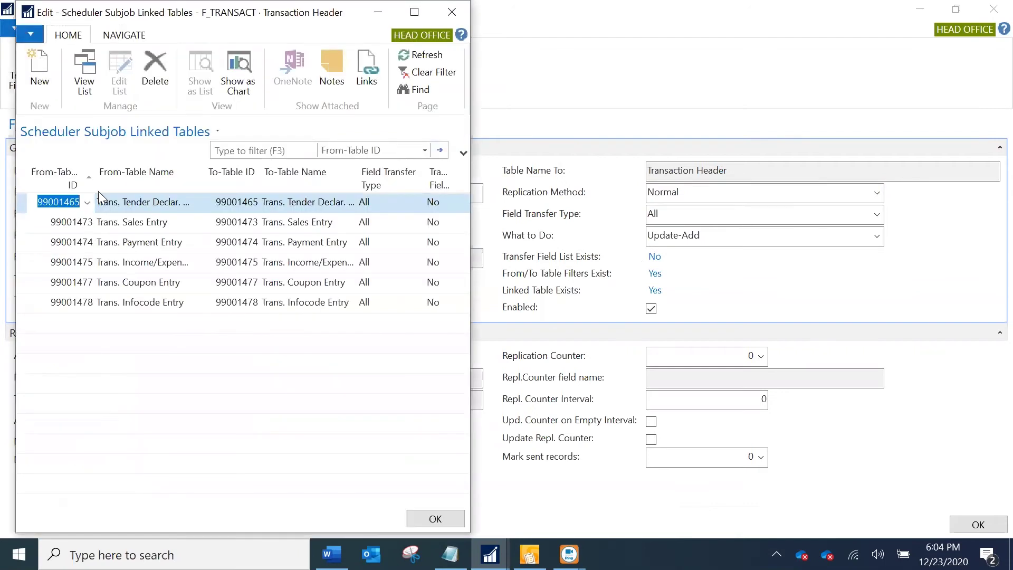
drag(191, 178, 210, 174)
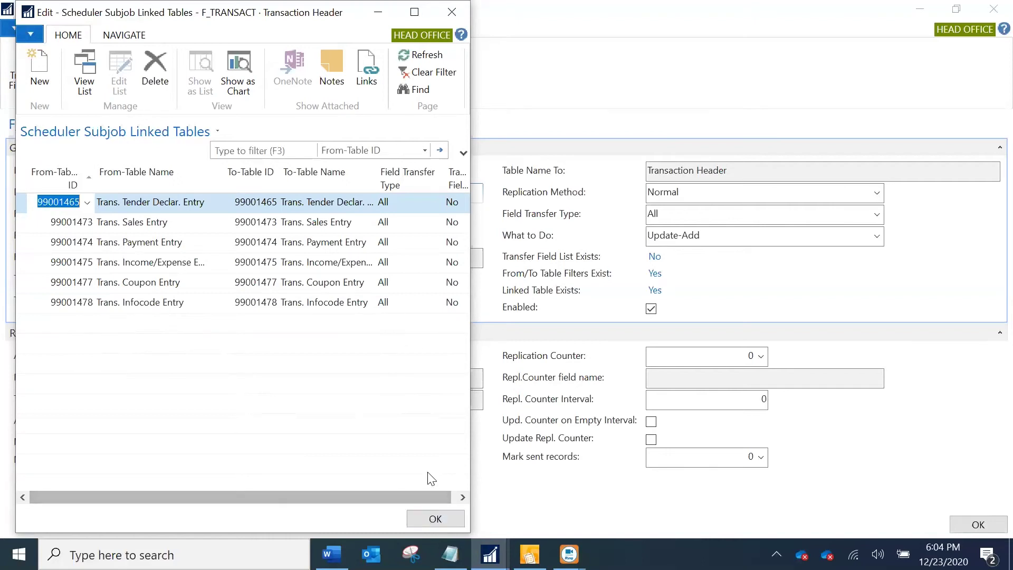
key(Escape)
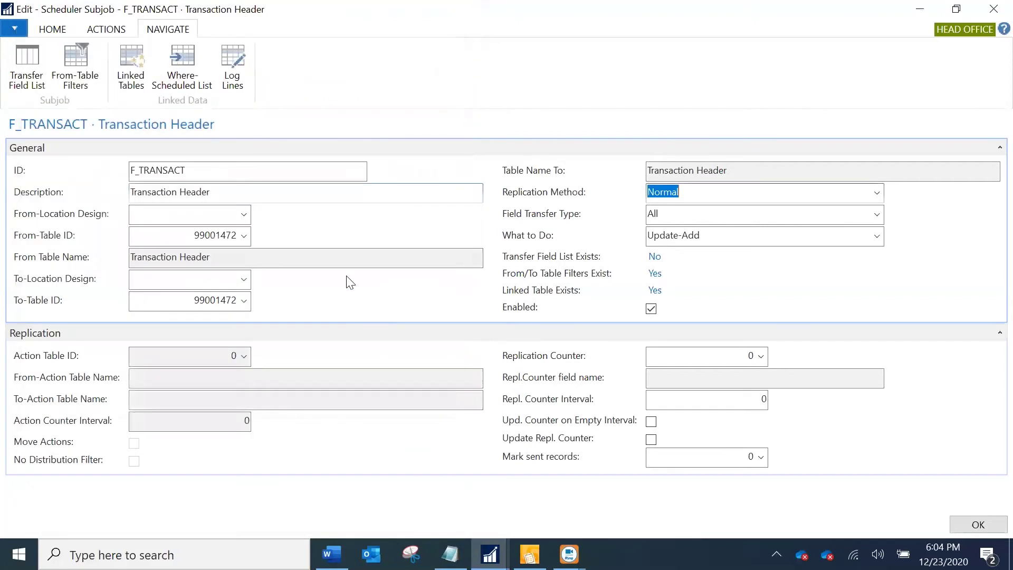
click(217, 192)
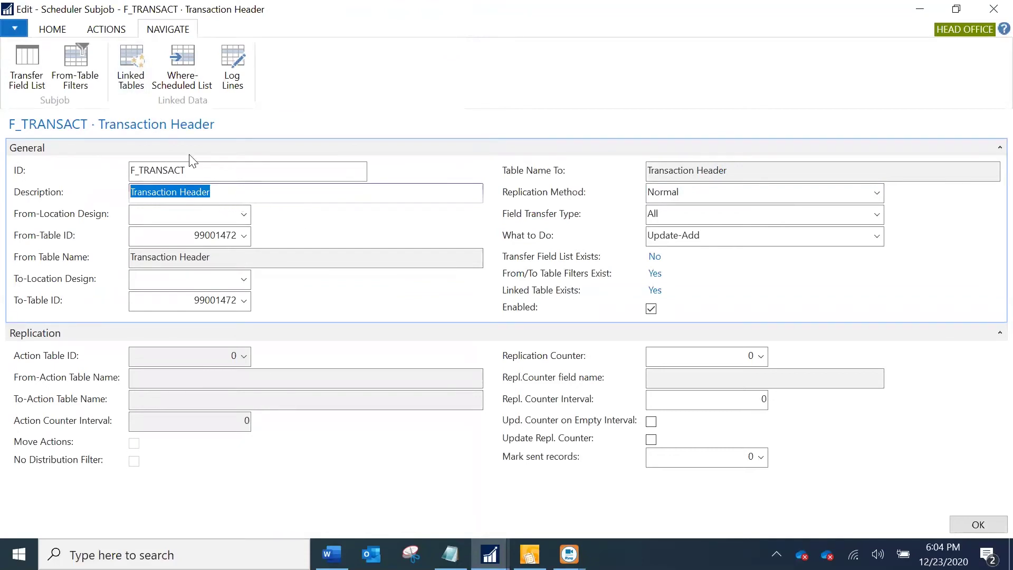
Check F_TRANSACT's from-table filters: Store No. S0001, POS Terminal P0001, Date 23122020
click(81, 86)
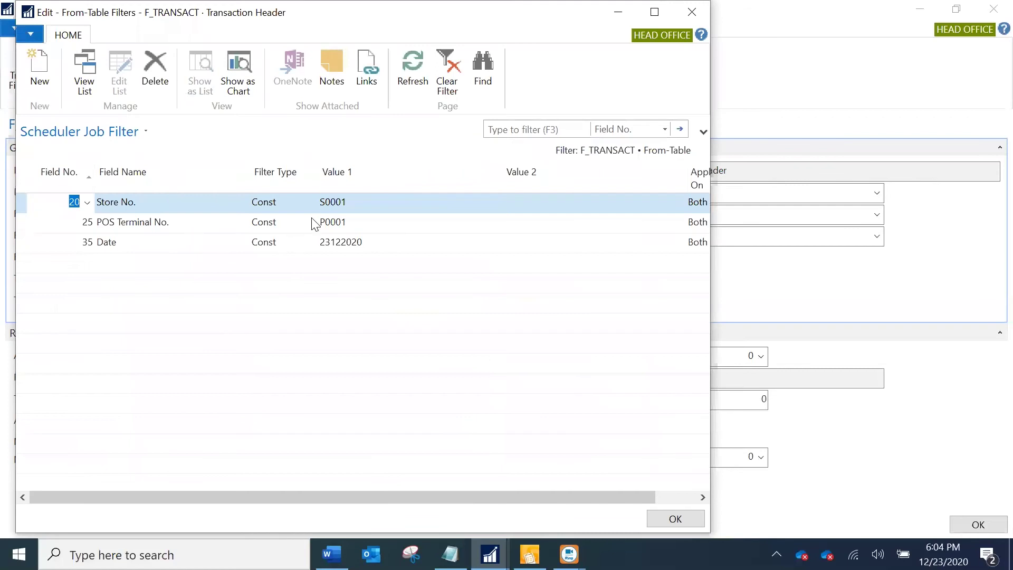
click(164, 206)
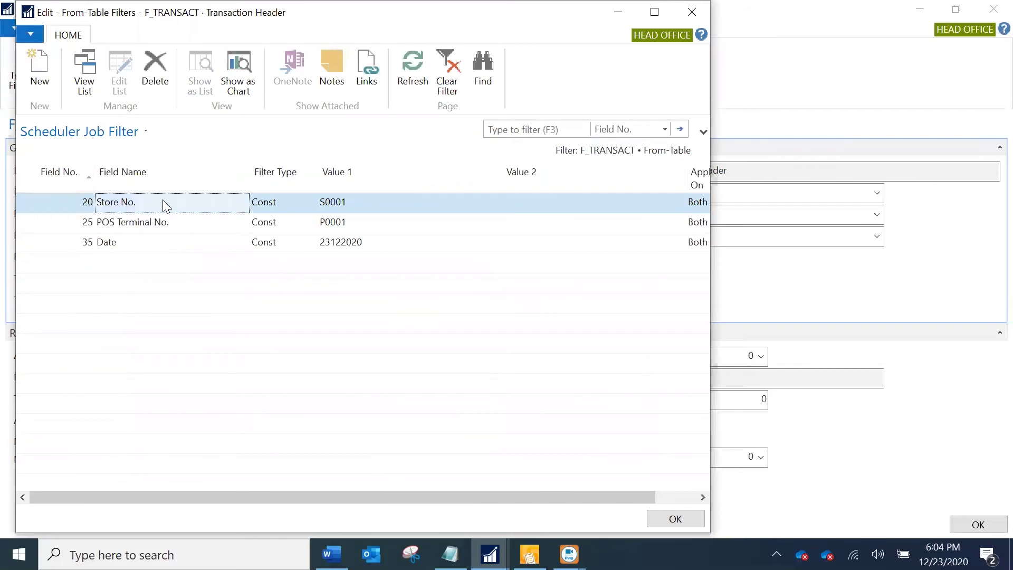
click(369, 206)
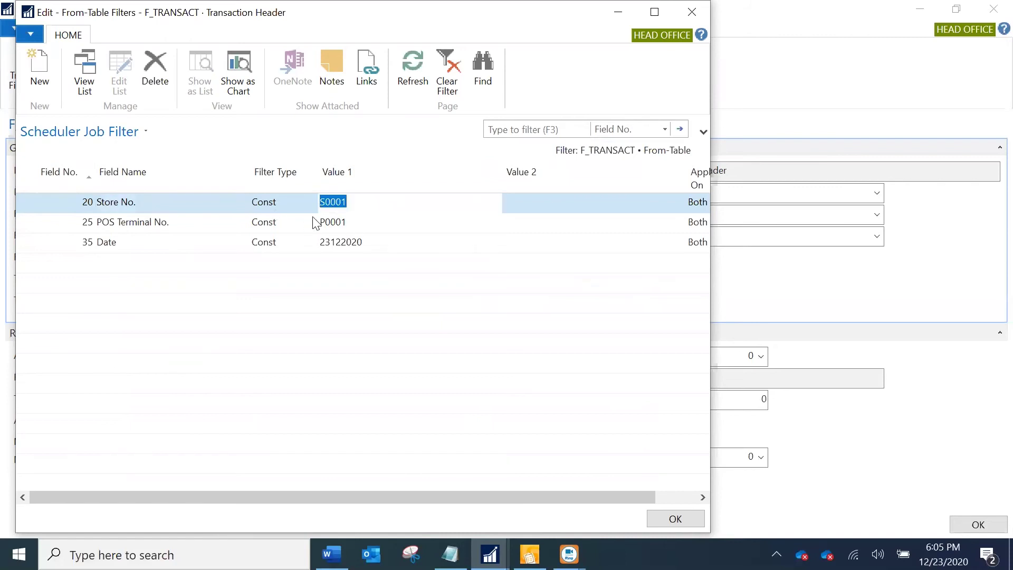
click(334, 224)
click(387, 245)
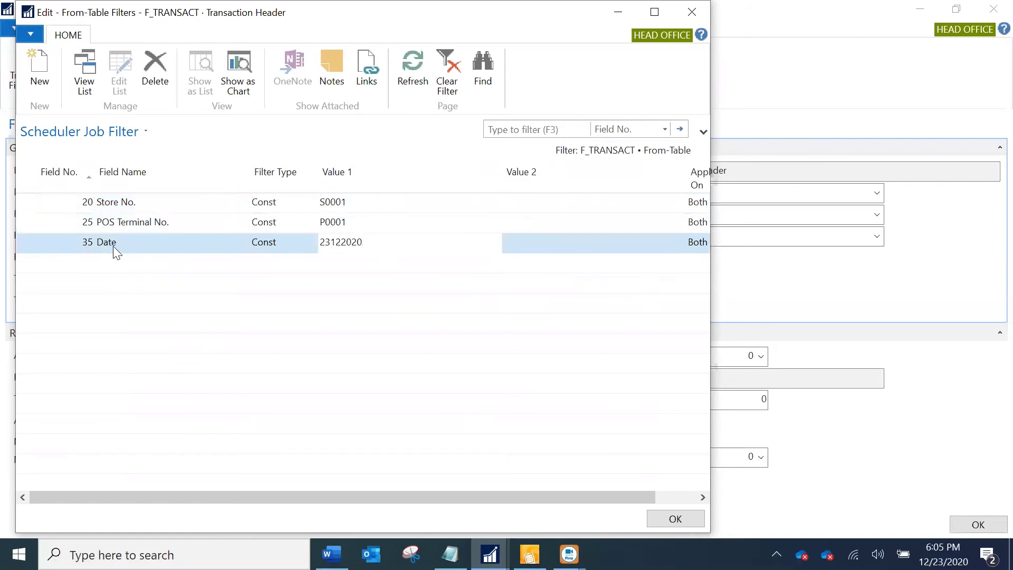
double_click(372, 239)
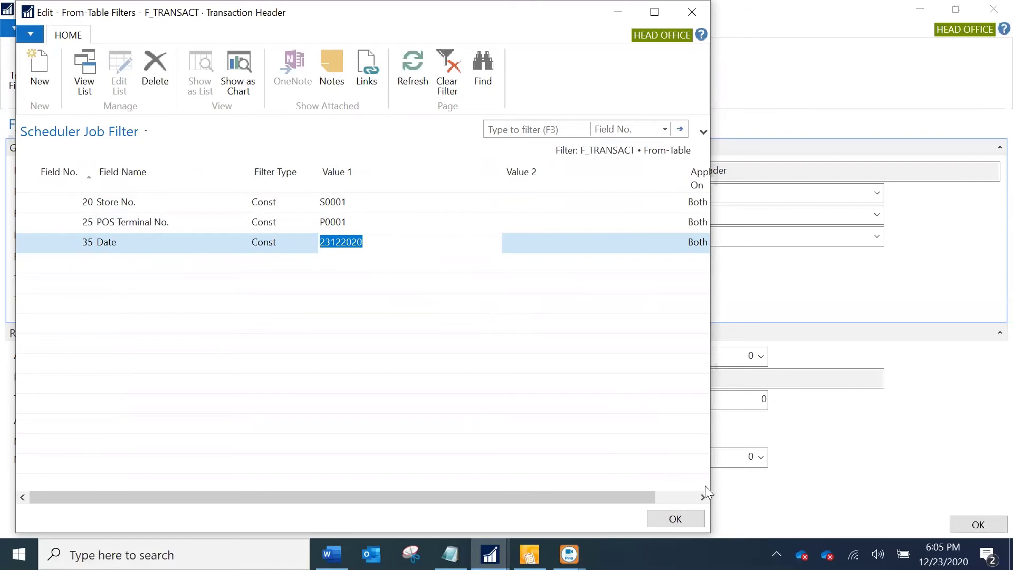
click(677, 518)
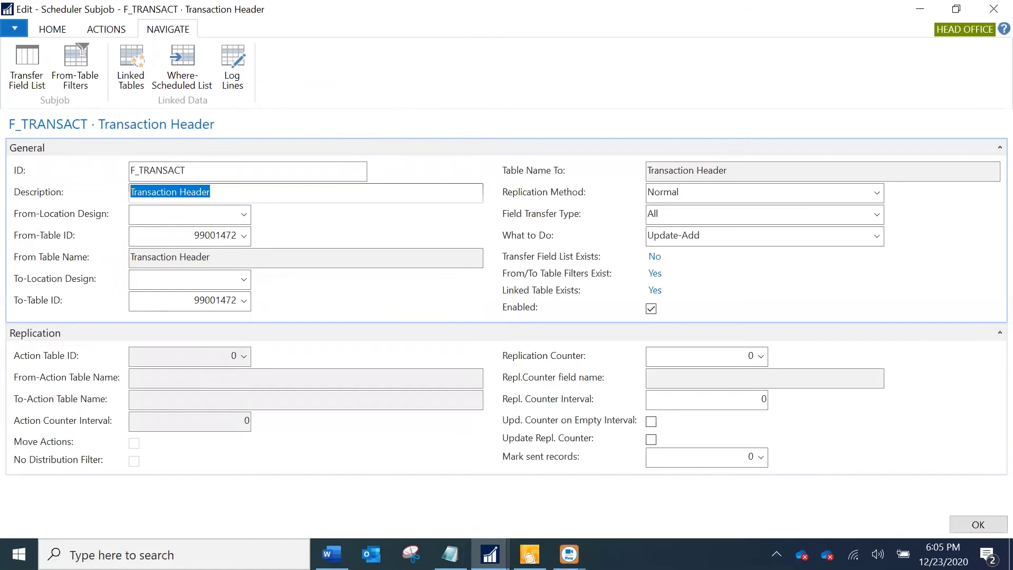
Close the F_TRANSACT subjob and PULLTRANS job cards, then run PULLTRANS directly from the Scheduler
click(976, 526)
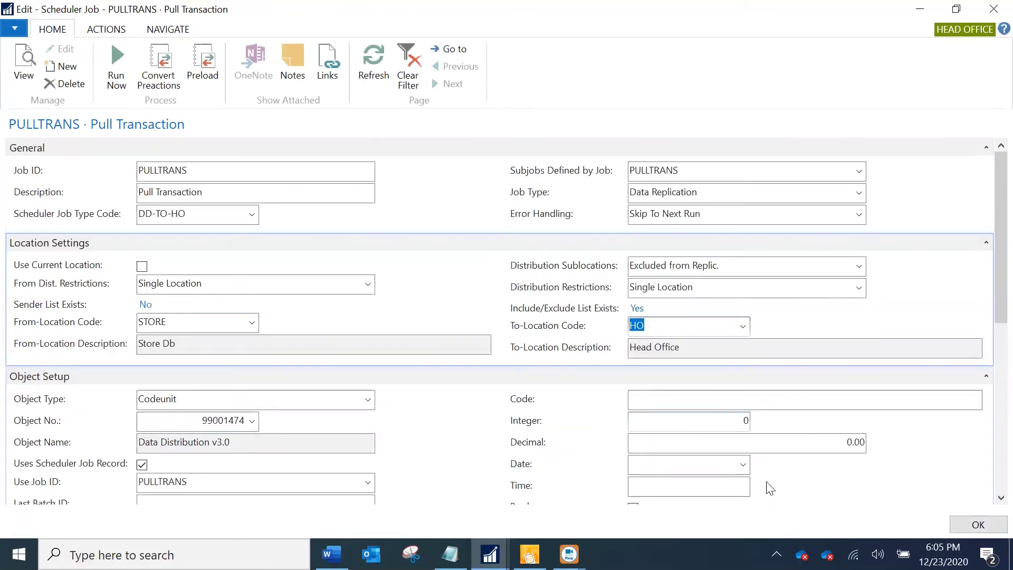
click(975, 528)
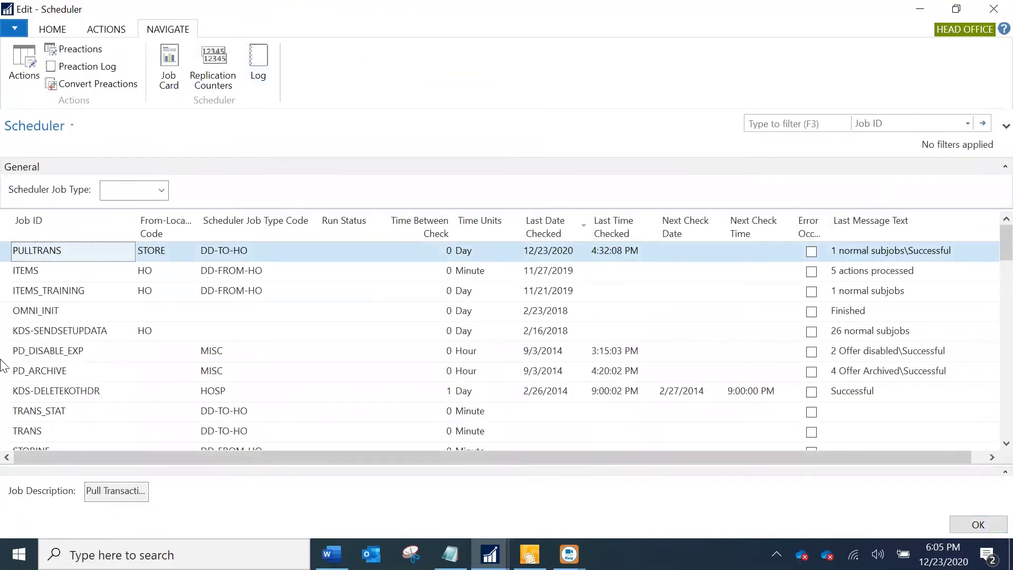
click(53, 30)
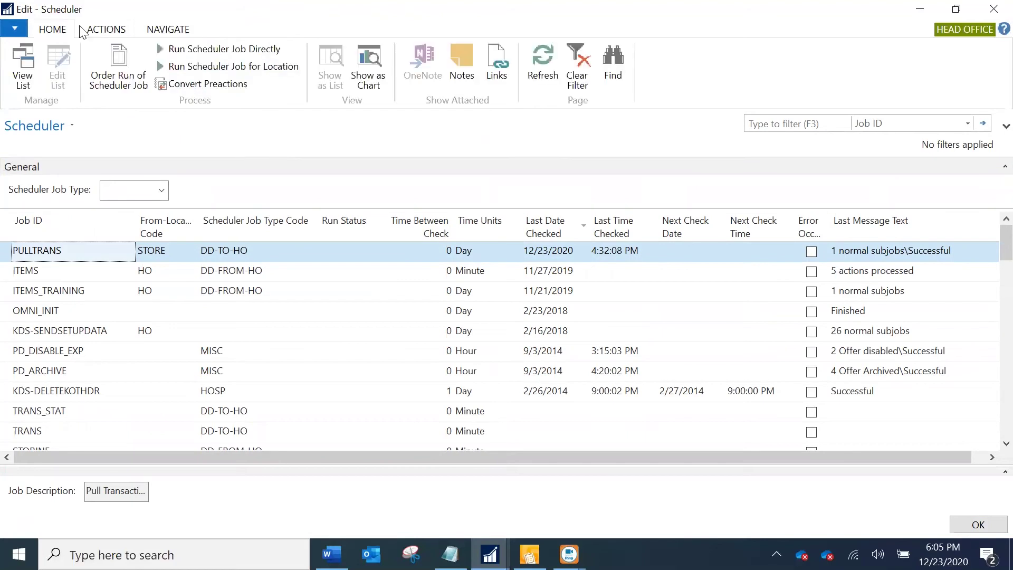
click(271, 52)
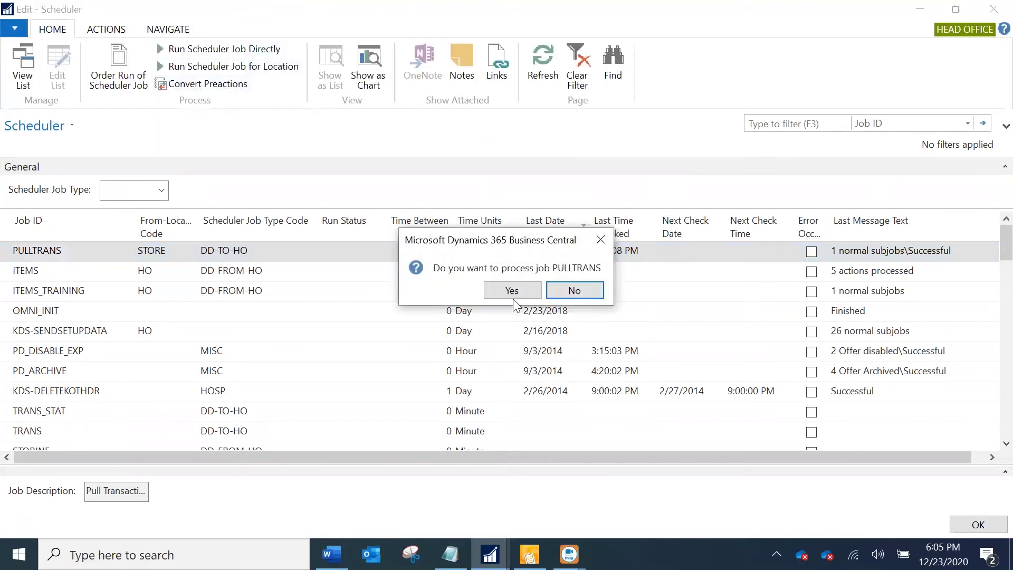
click(511, 295)
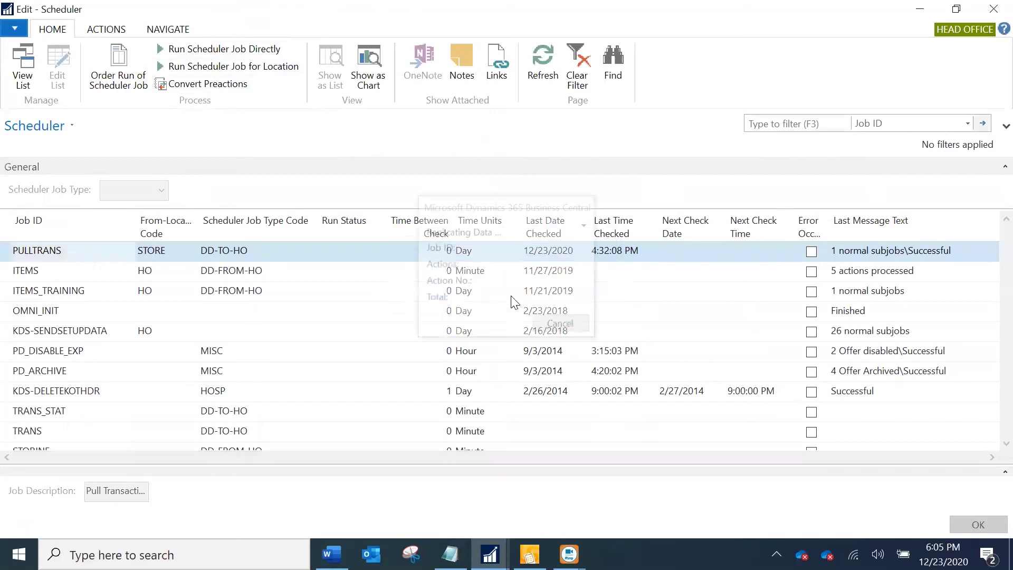
click(546, 296)
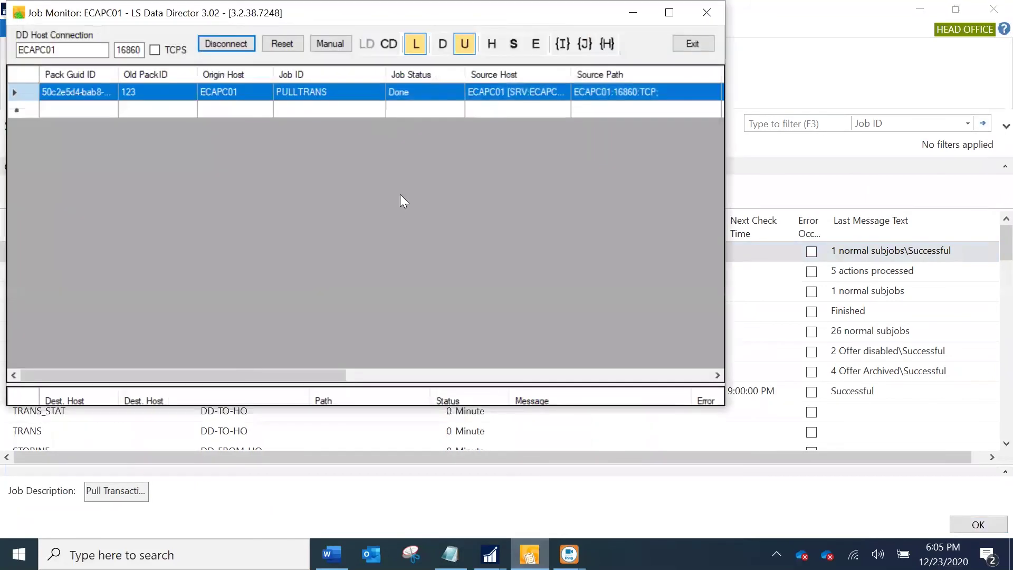
Review the PULLTRANS result in the maximised Job Monitor: Done, 2 inserted, 25 modified
click(300, 91)
double_click(185, 16)
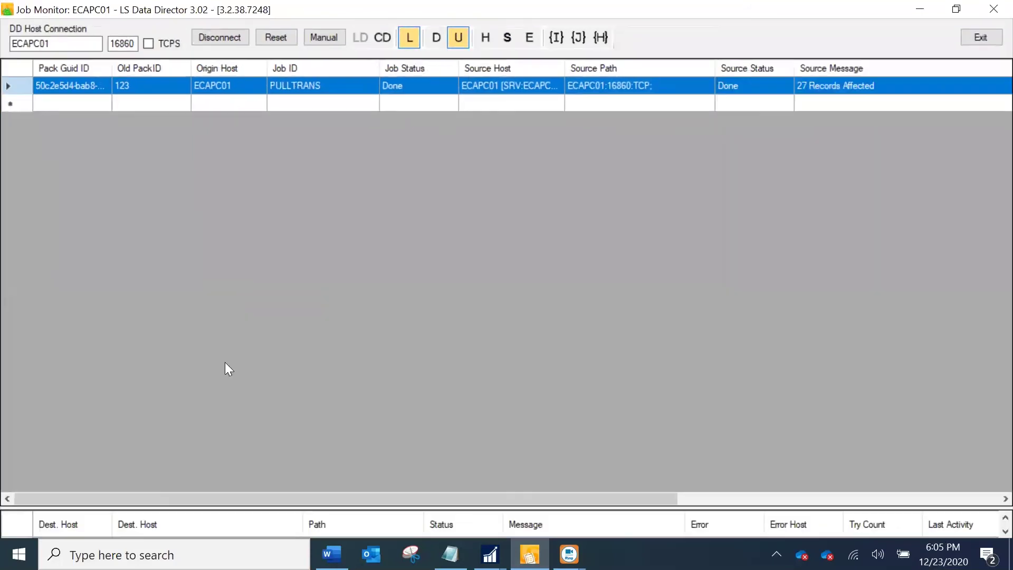
drag(238, 504, 248, 414)
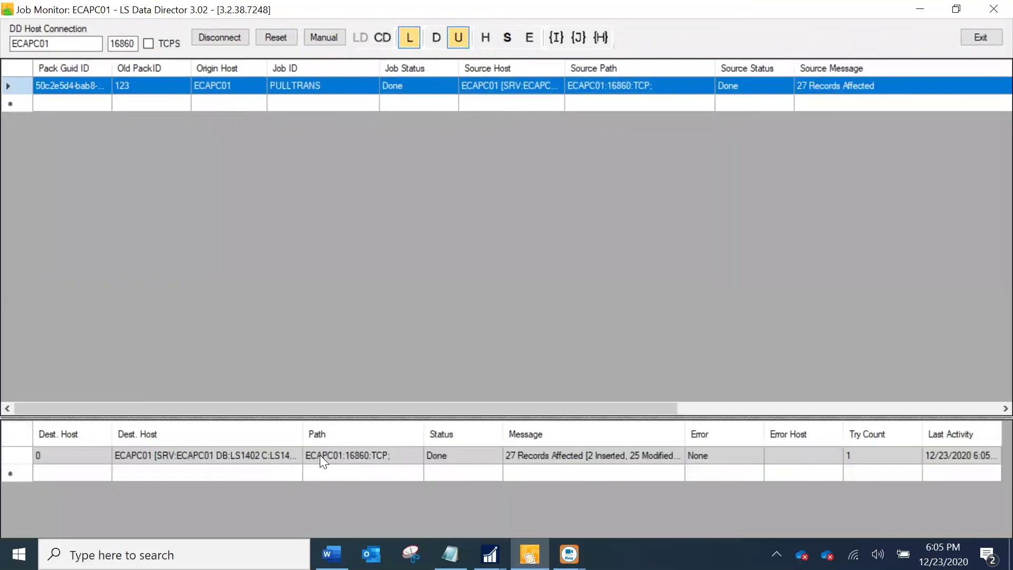
click(364, 460)
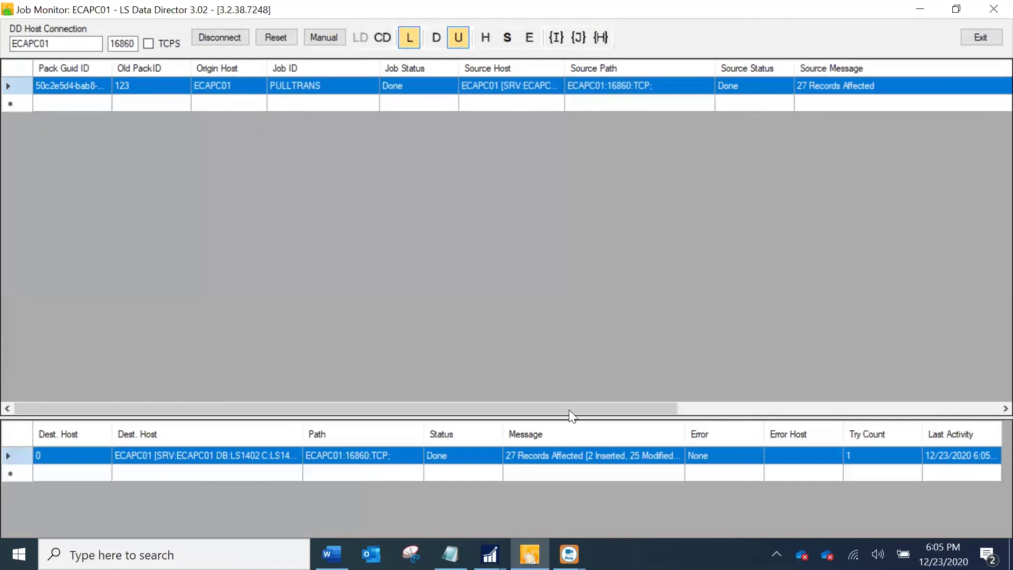
Refresh the head office Transaction Register by re-entering today's date filter 't'
click(920, 8)
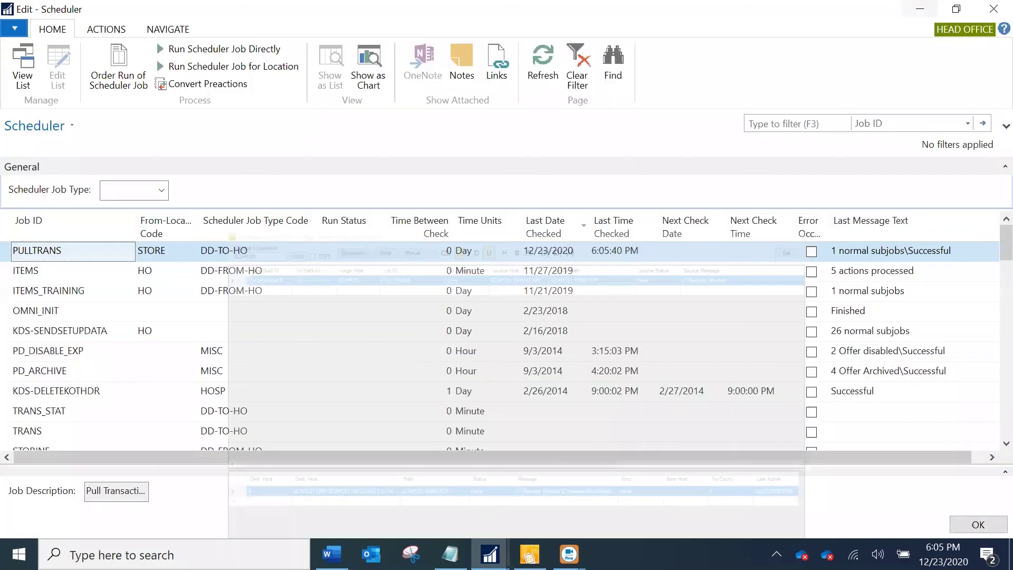
mouse_move(490, 554)
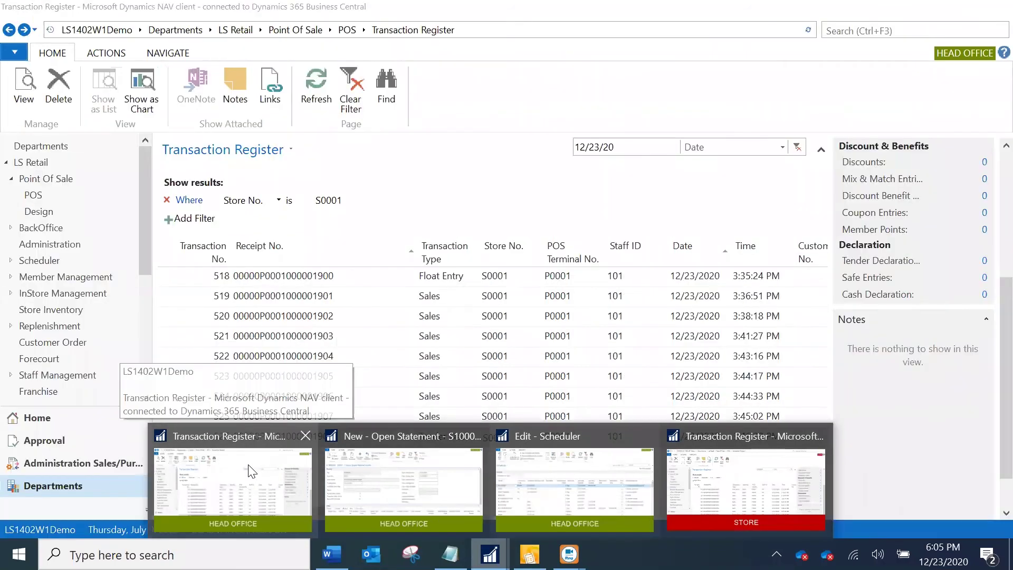
click(251, 471)
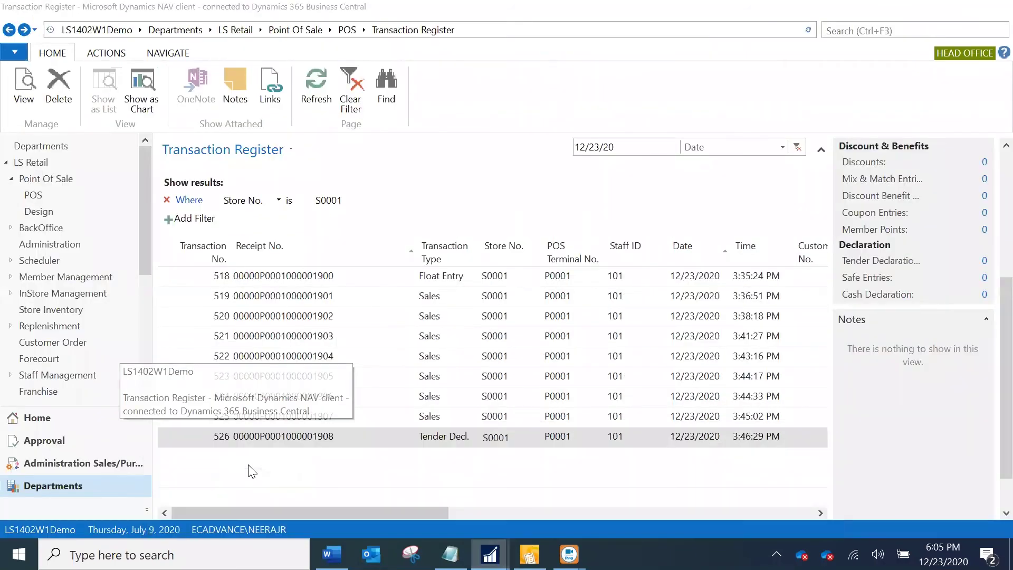
click(612, 146)
double_click(612, 146)
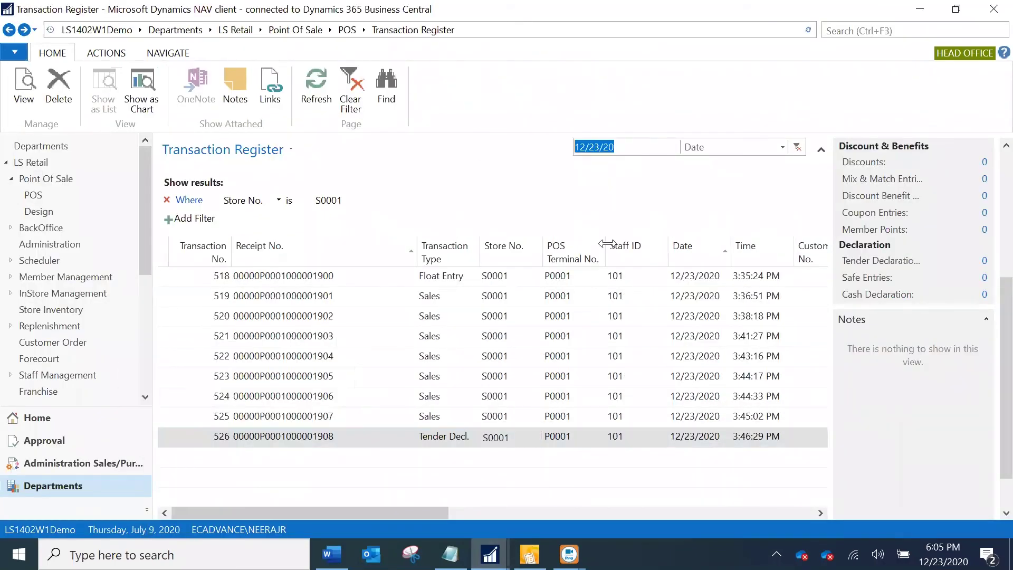
text(t)
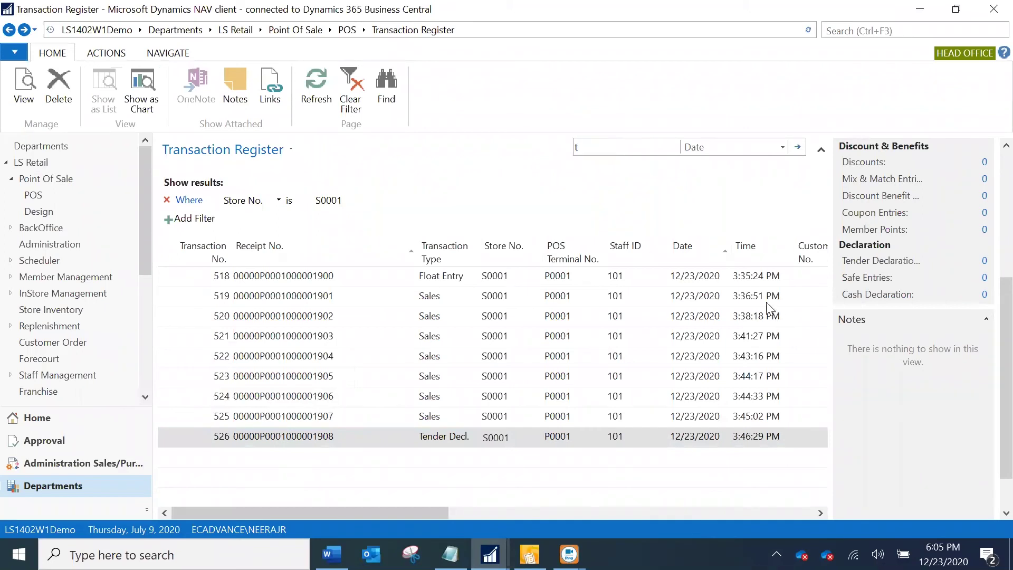
key(Return)
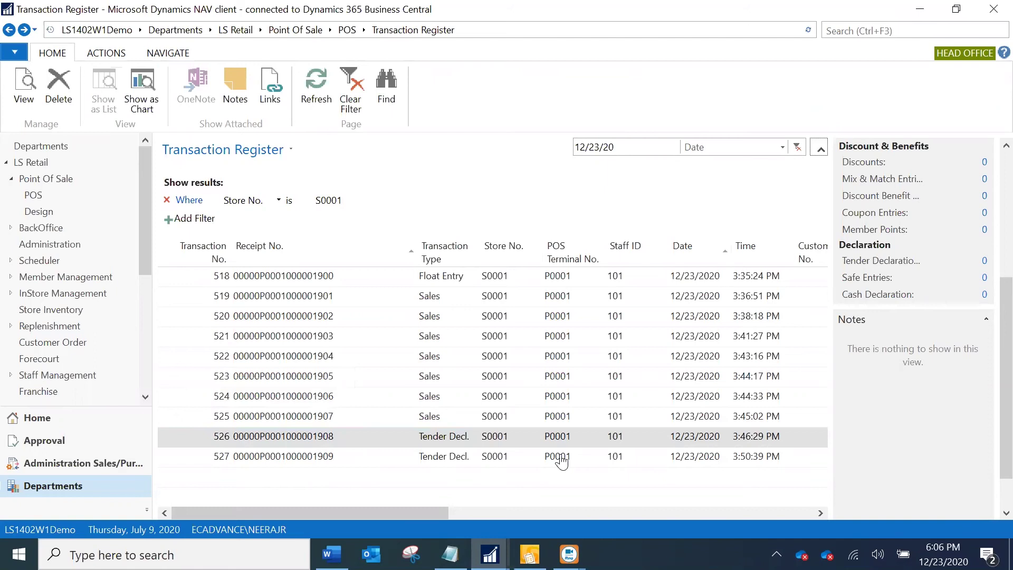
Check that new Tender Decl. transaction 527 at 3:50:39 PM has one tender declaration, compared with transaction 526
click(778, 461)
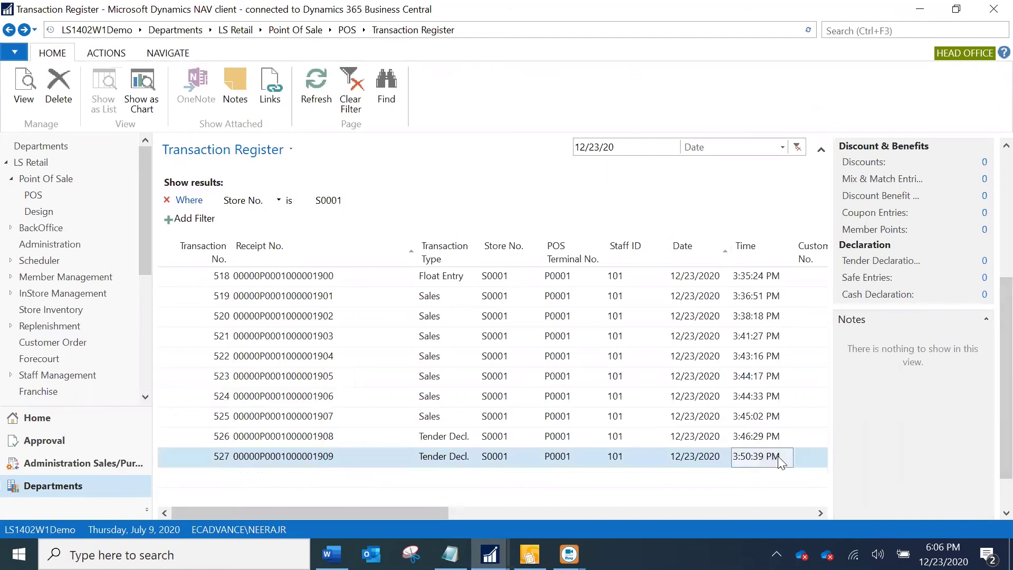
click(796, 441)
click(797, 462)
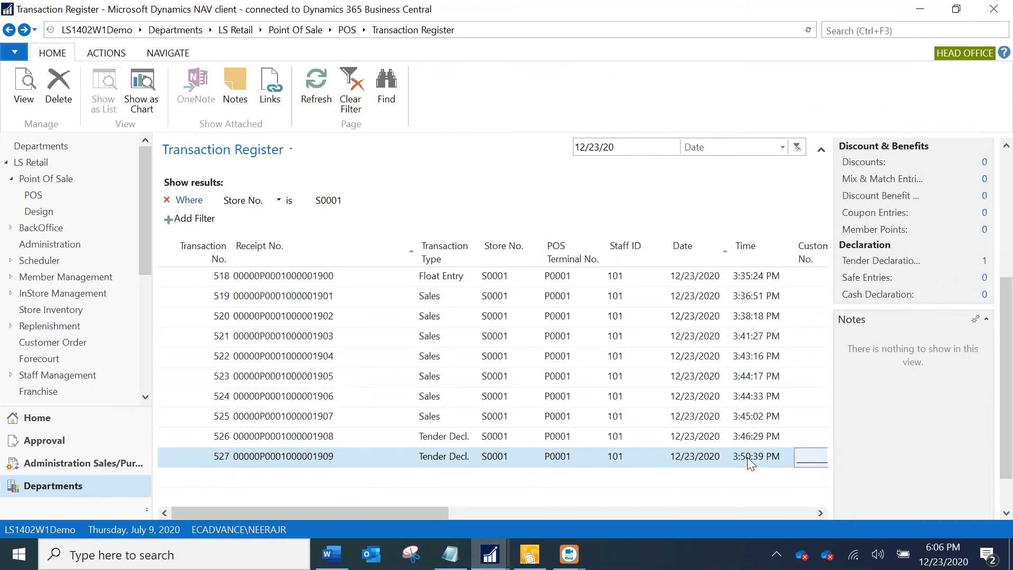
click(761, 438)
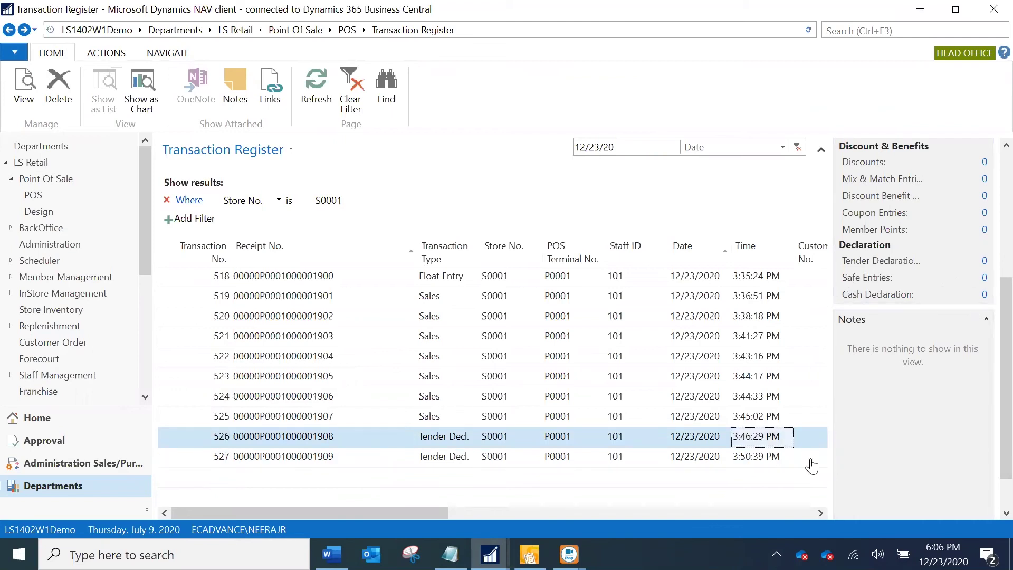
click(586, 458)
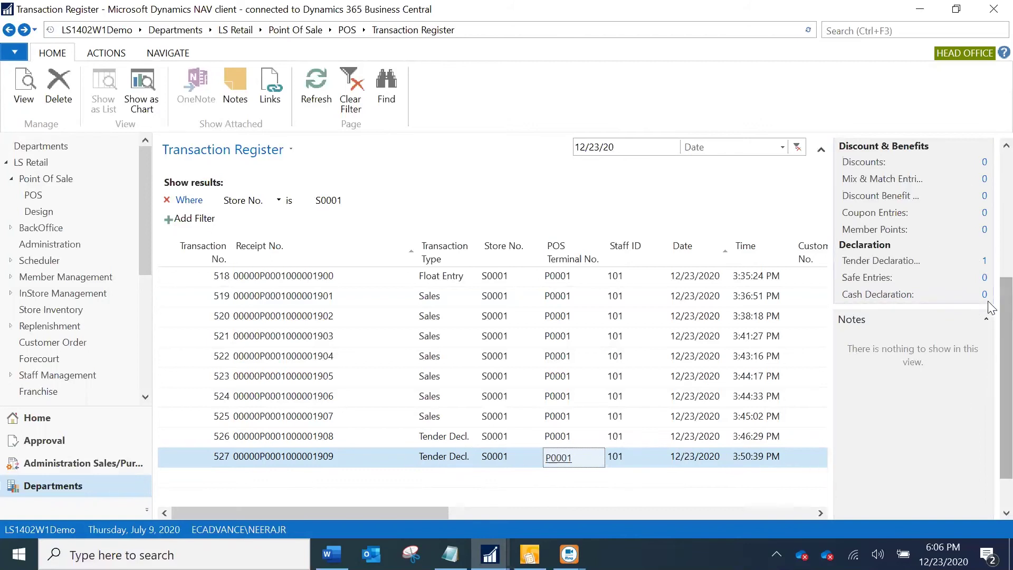
scroll(988, 274, up, 3)
scroll(989, 263, down, 3)
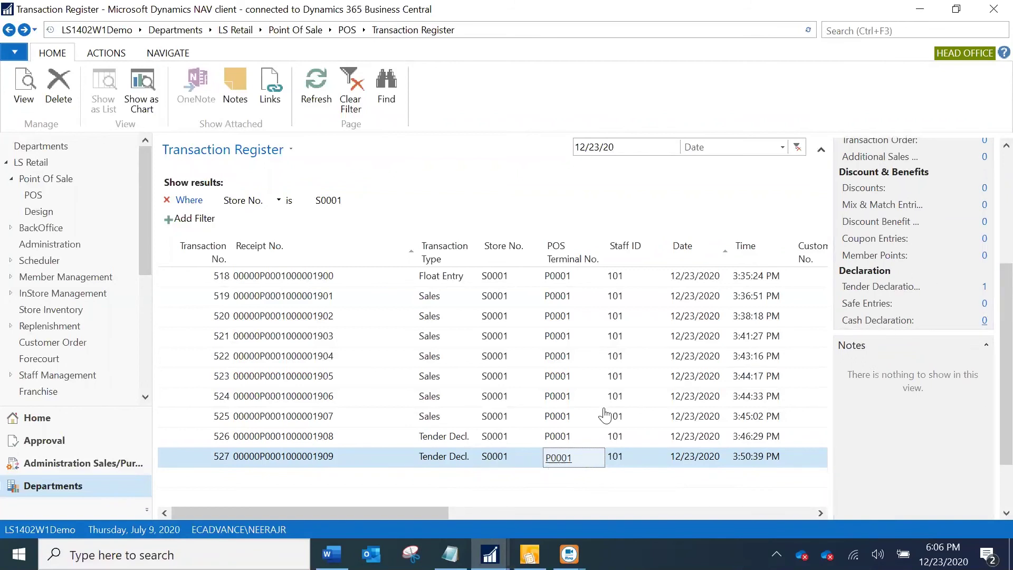
Recalculate statement S1000052 for 12/23/20, producing Tender Remove/Float, Cash and Visa 305.00 lines
mouse_move(489, 554)
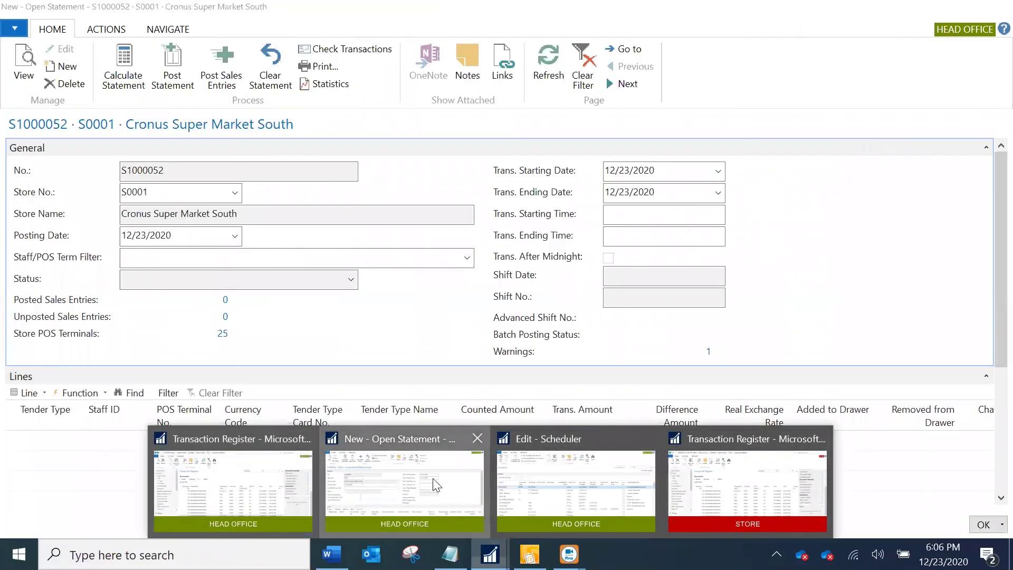
click(433, 480)
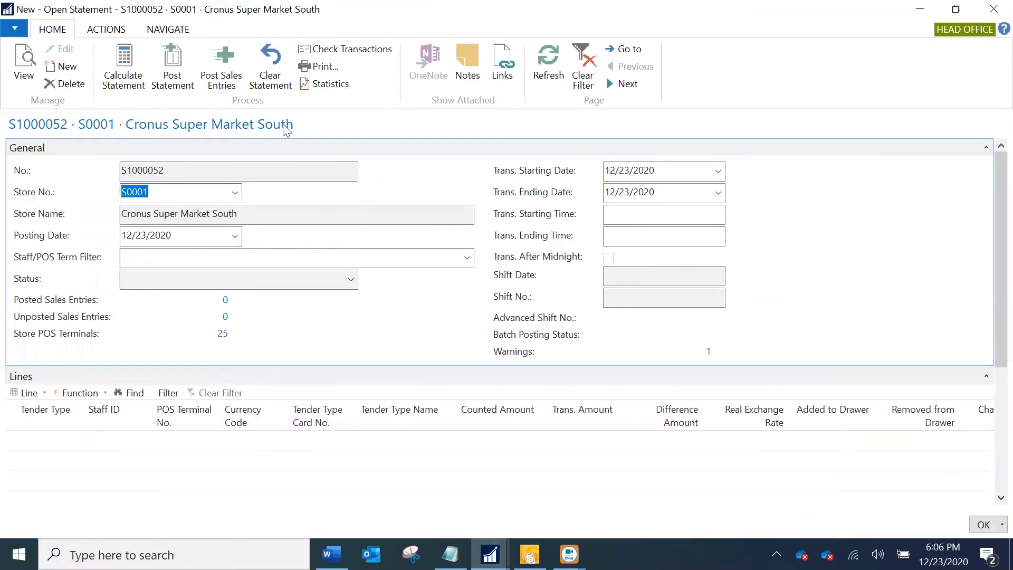
click(117, 82)
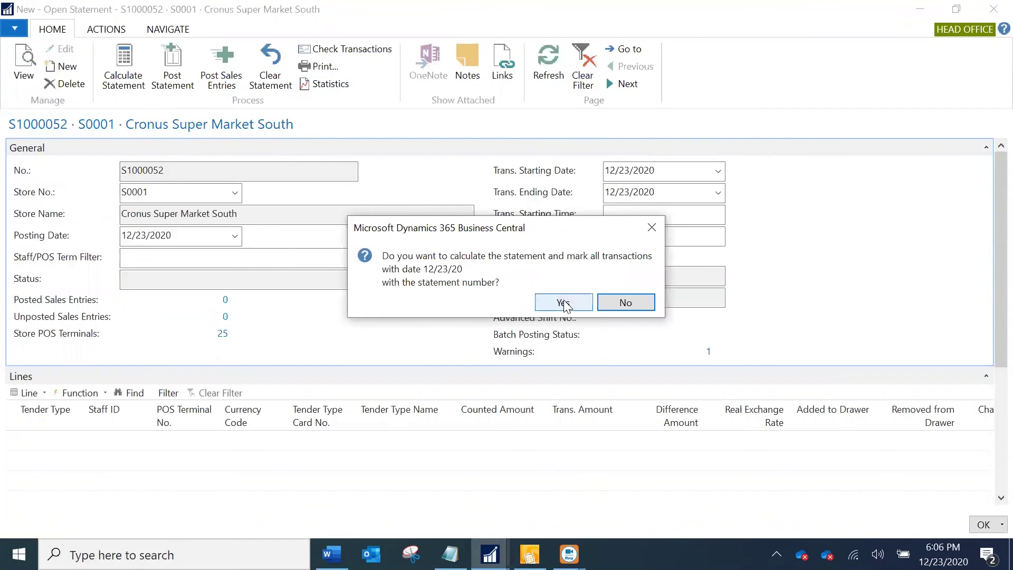
click(563, 303)
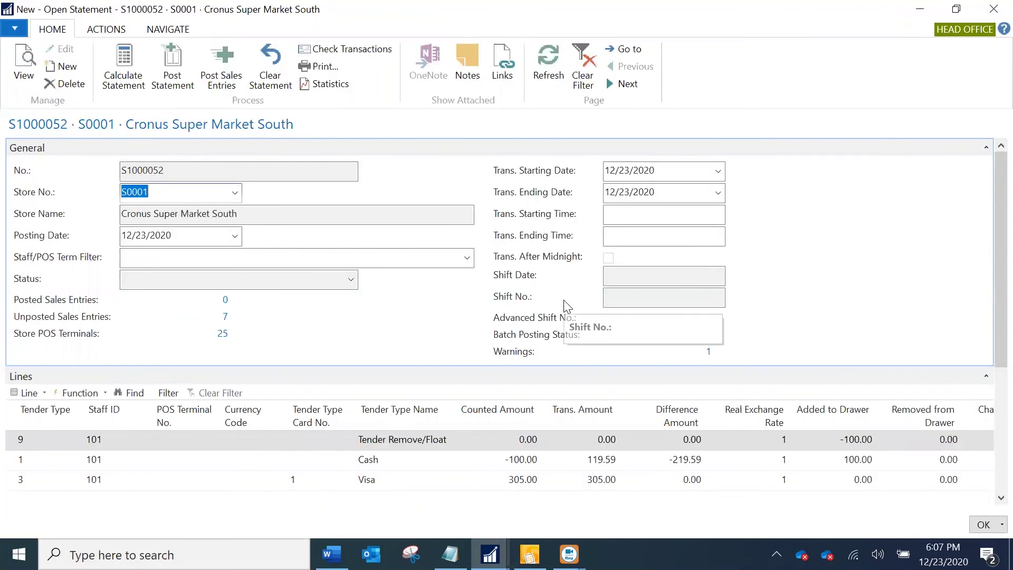
click(470, 435)
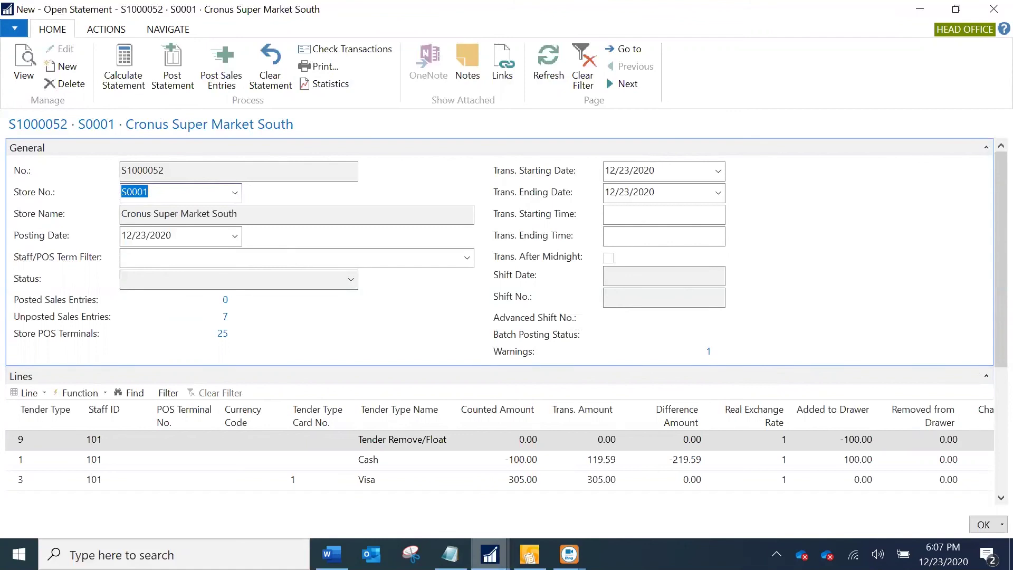
mouse_move(569, 554)
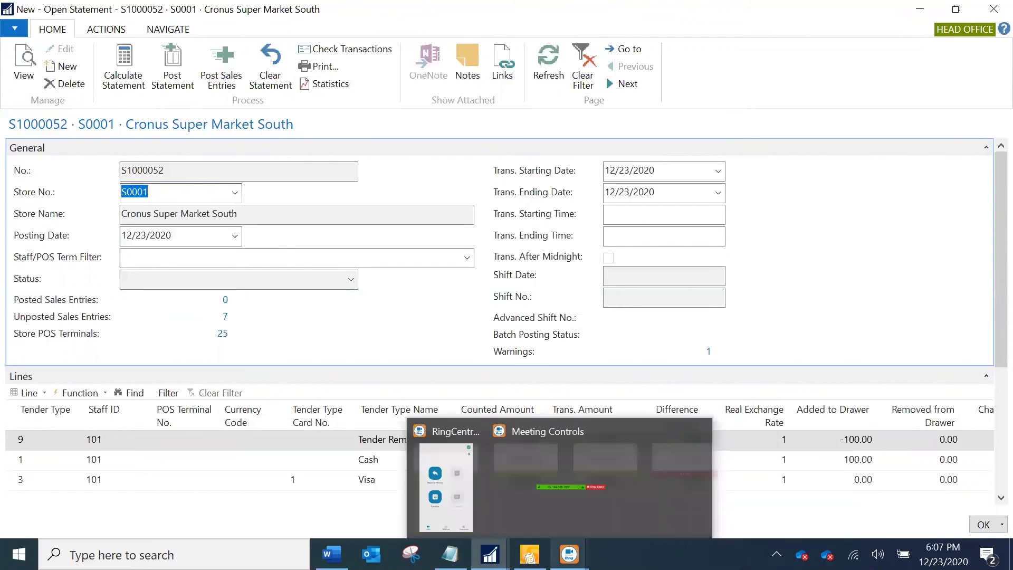
click(490, 554)
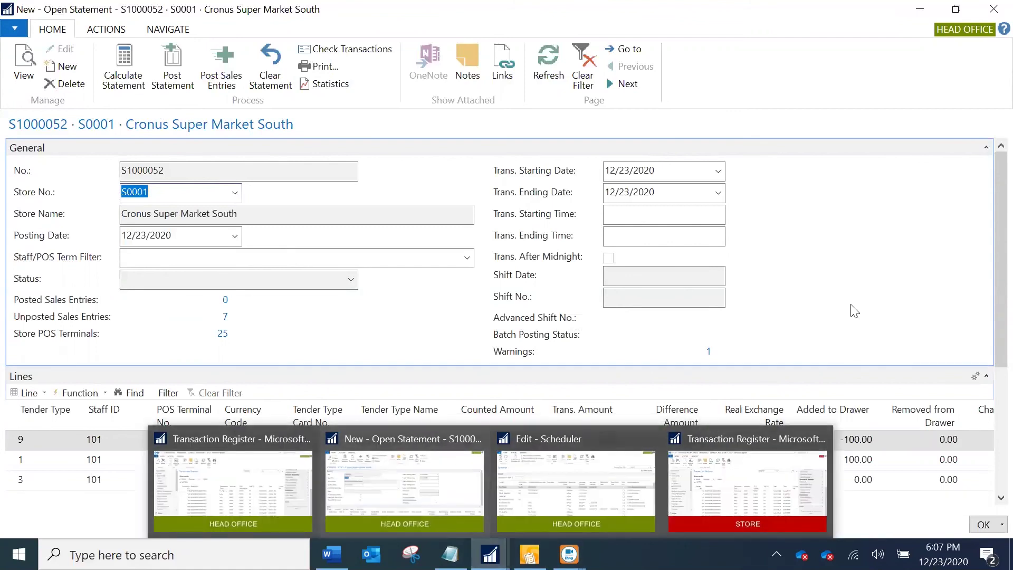